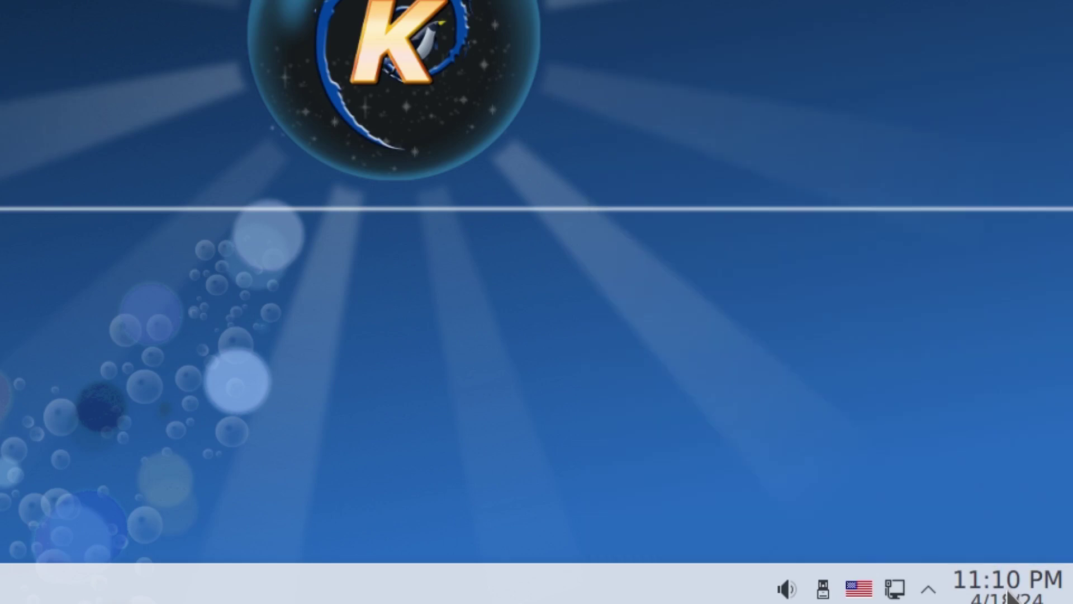
- Look over the hidden system tray entries and the categories in the application launcher
left_click(929, 592)
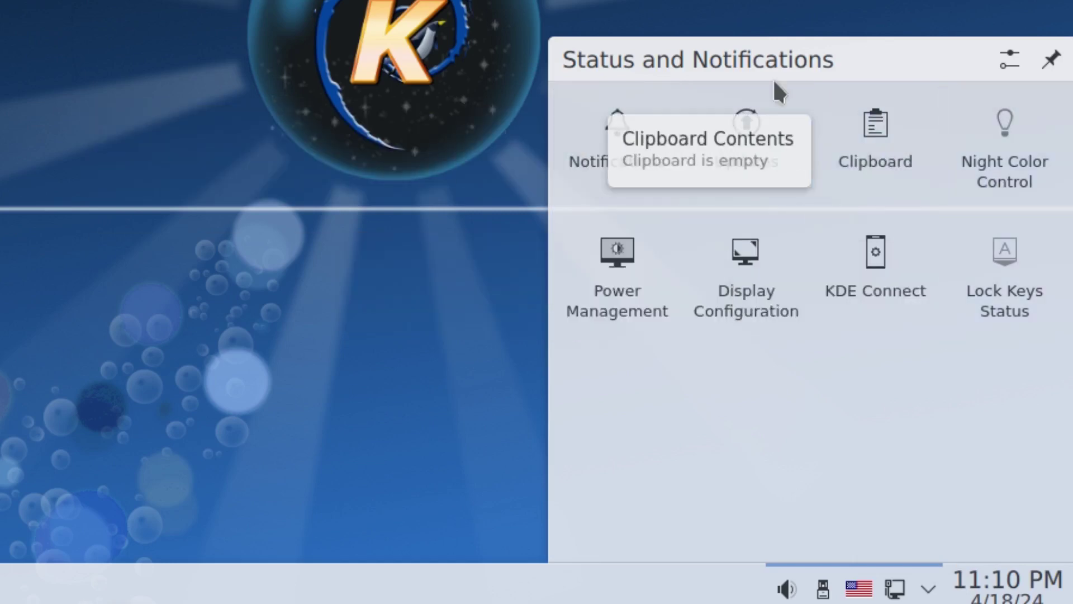
left_click(929, 591)
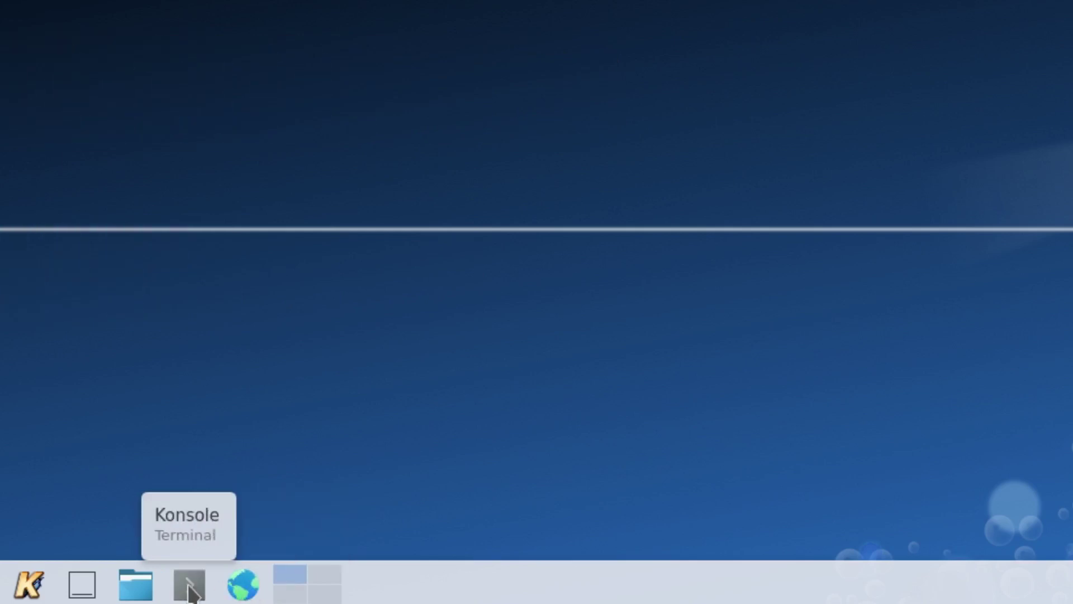
left_click(142, 586)
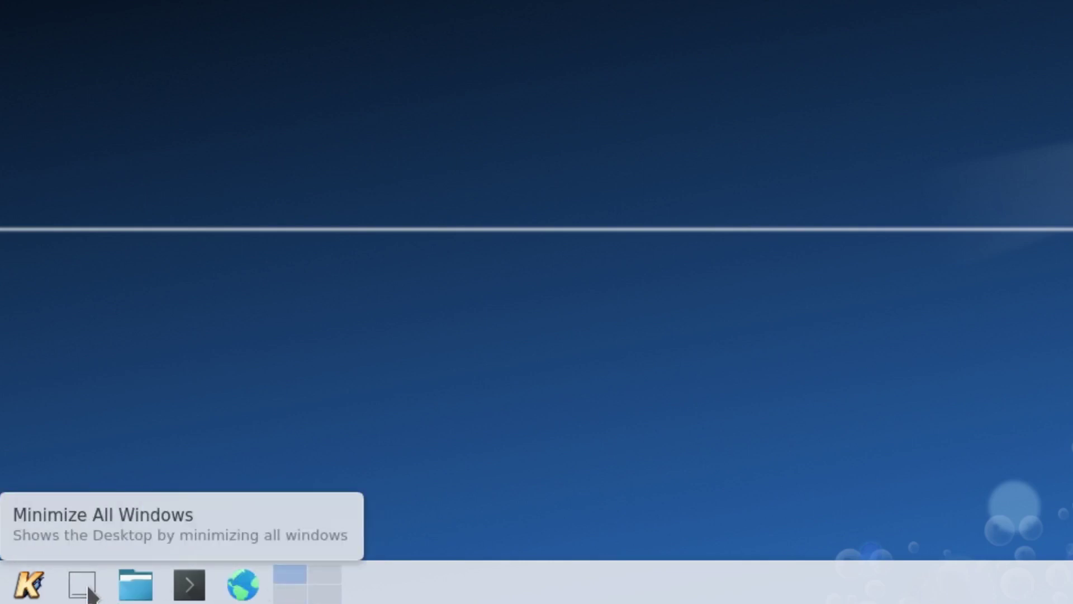
left_click(31, 585)
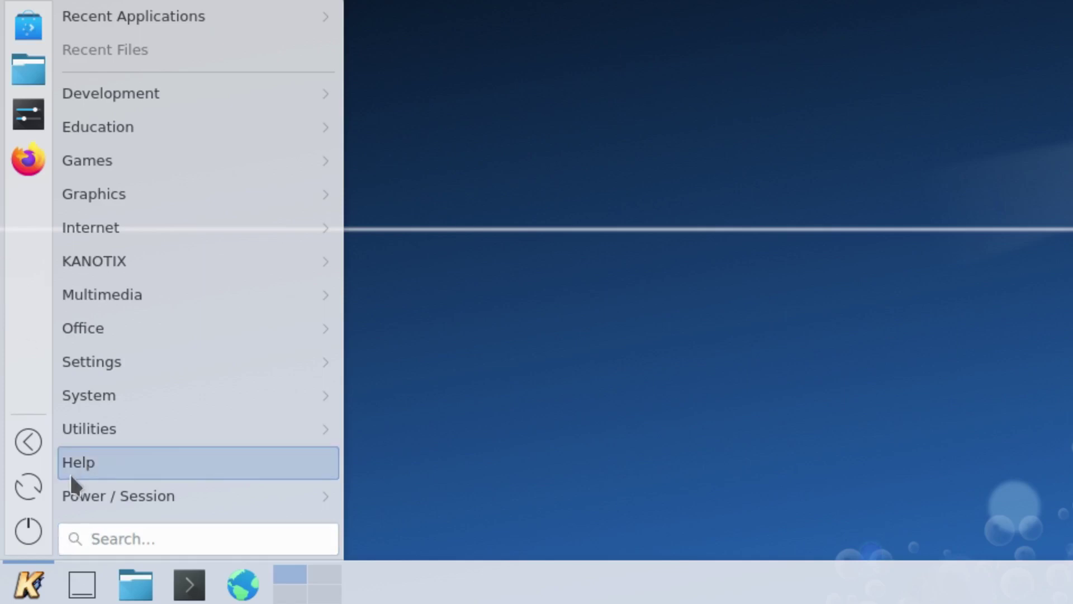
mouse_move(112, 506)
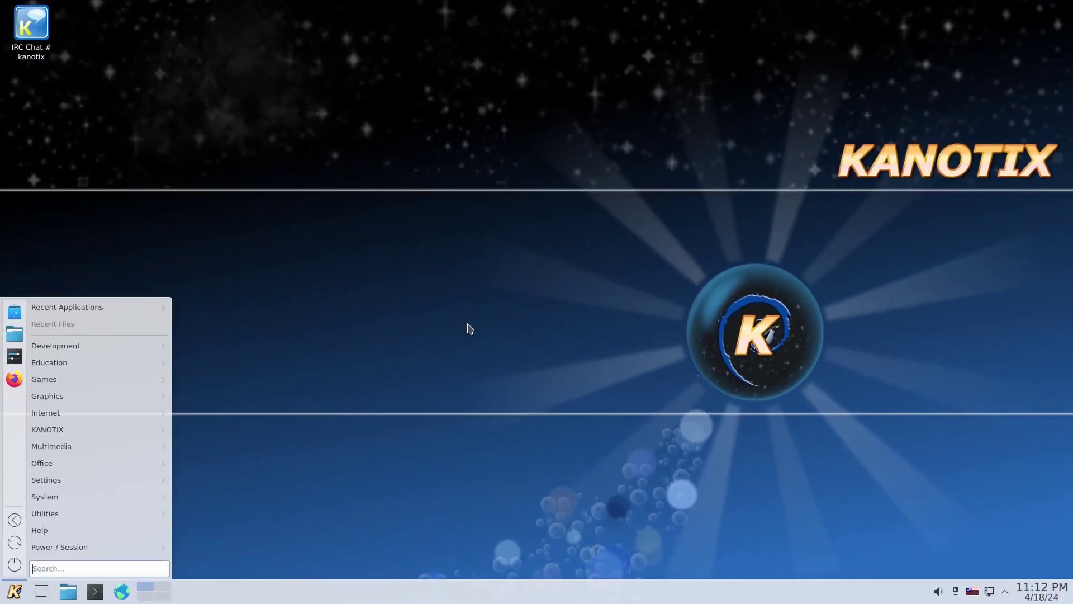
left_click(492, 315)
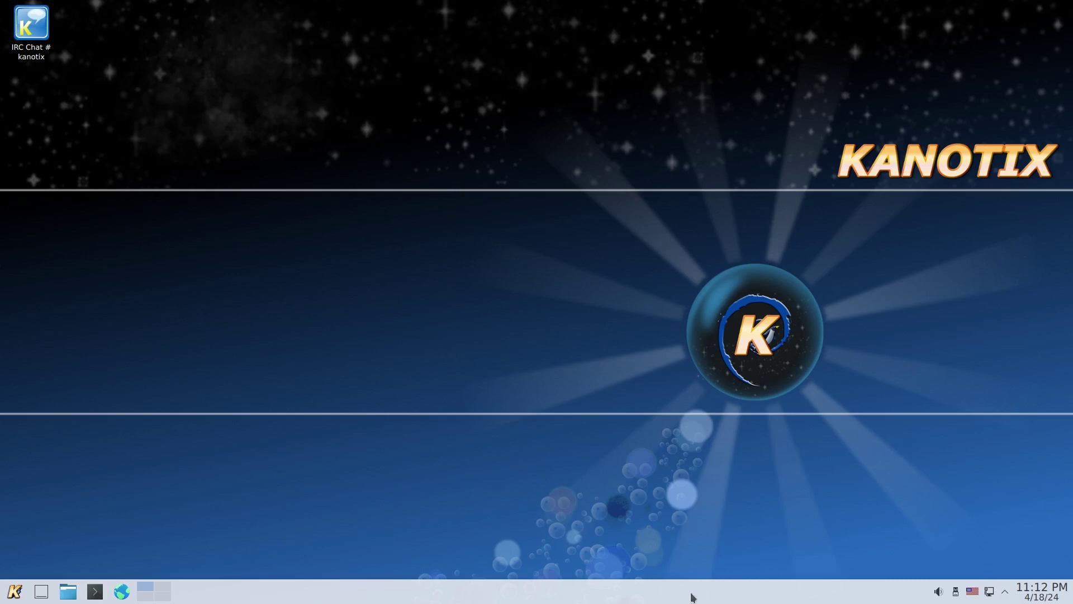
- Open System Settings from the application launcher and maximize its window
left_click(13, 591)
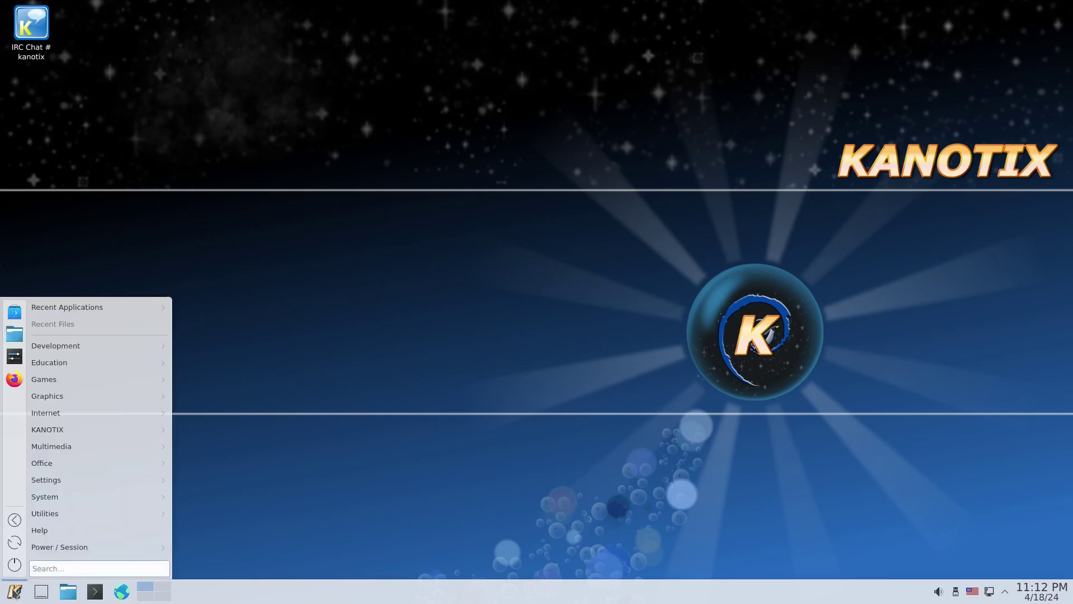
left_click(14, 358)
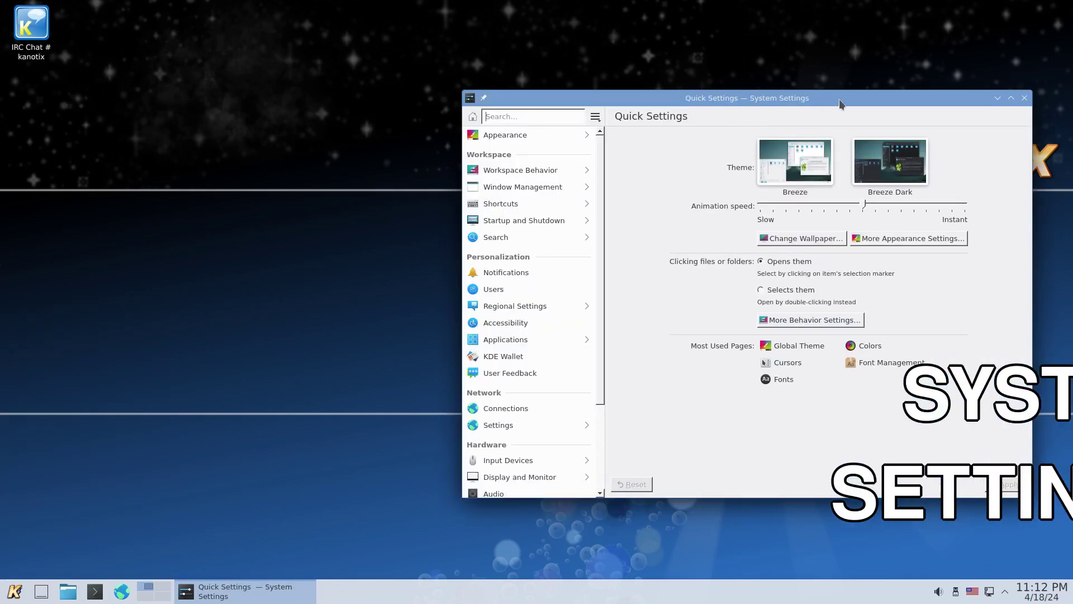
double_click(842, 104)
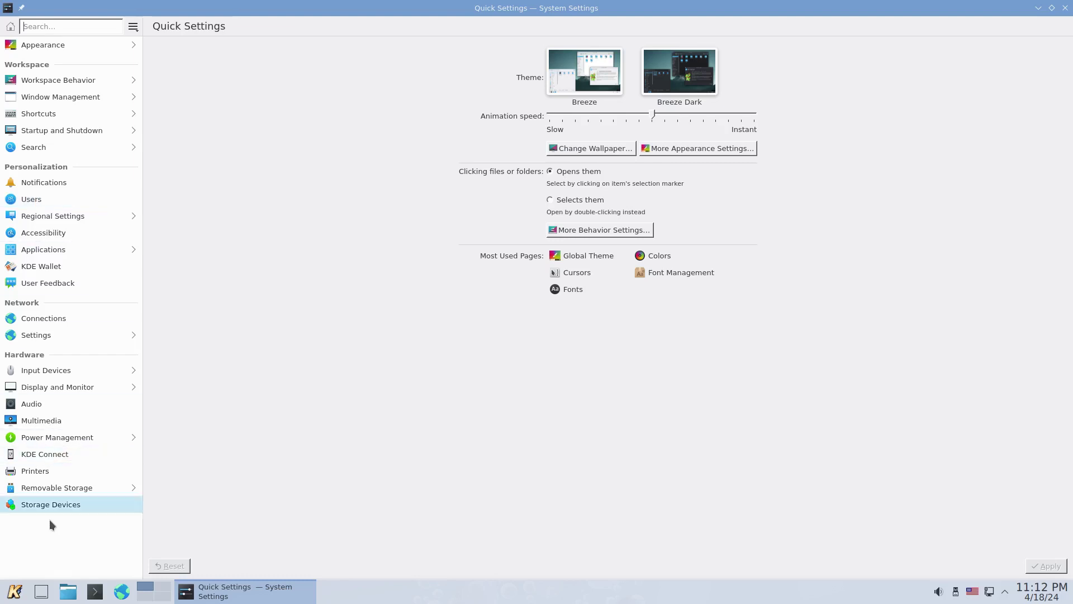
- Look through the Appearance, Workspace Behavior, Window Management, Shortcuts, Startup and Shutdown, and Search settings
left_click(44, 46)
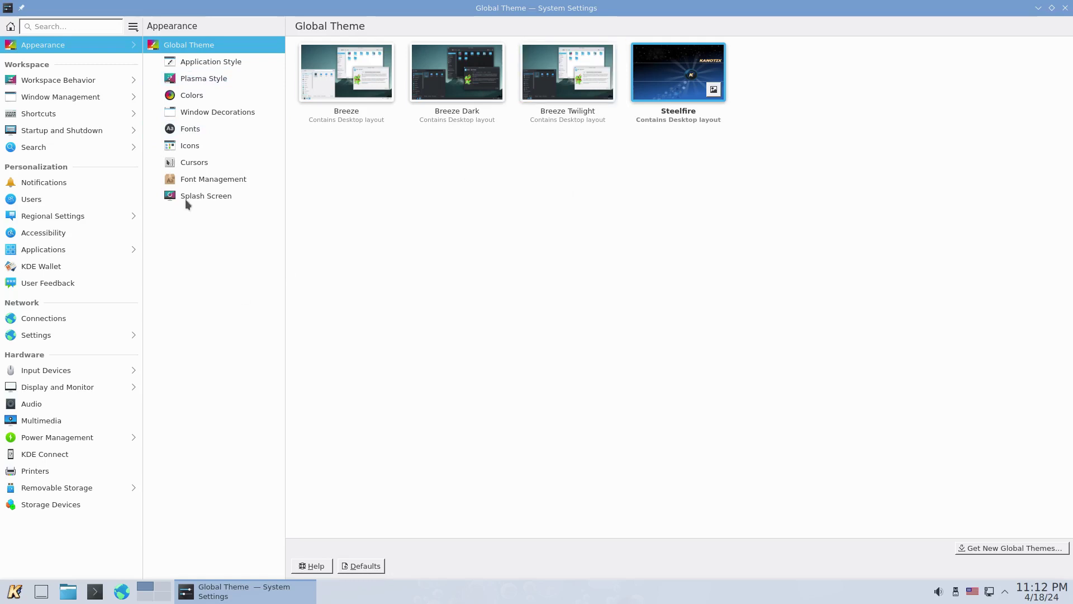
left_click(52, 84)
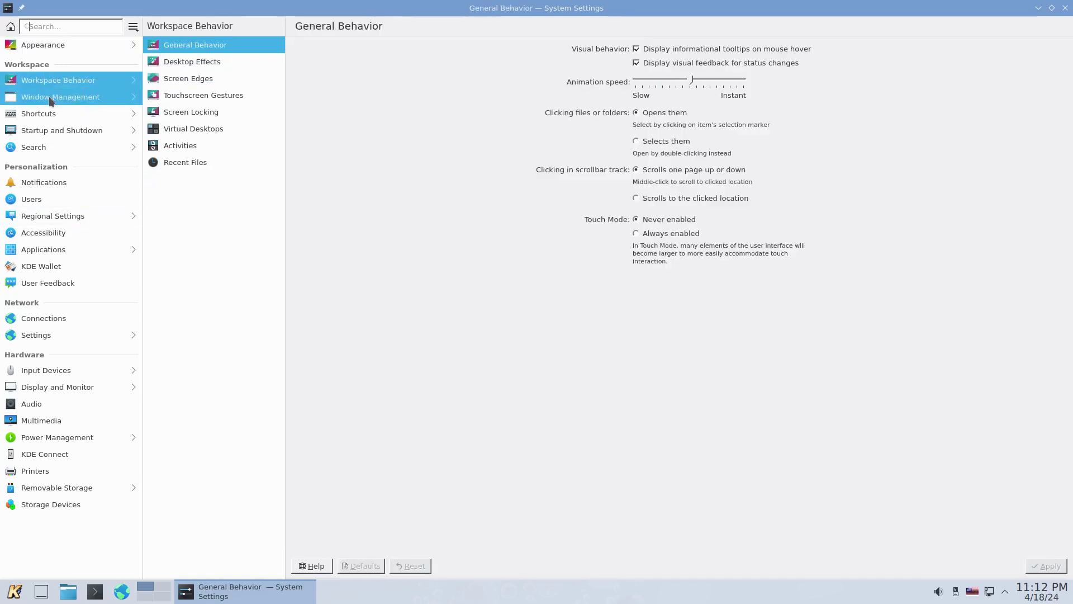
left_click(50, 99)
left_click(42, 114)
left_click(39, 133)
left_click(36, 148)
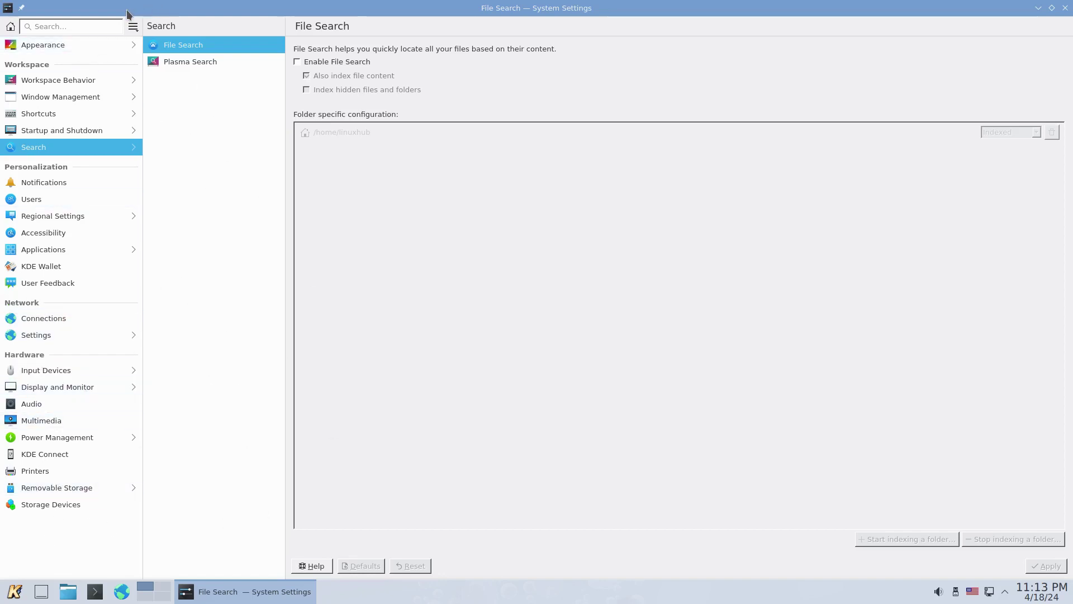
- Read the About KDE information, including bug reporting, joining and supporting KDE, and close it
left_click(133, 27)
left_click(208, 114)
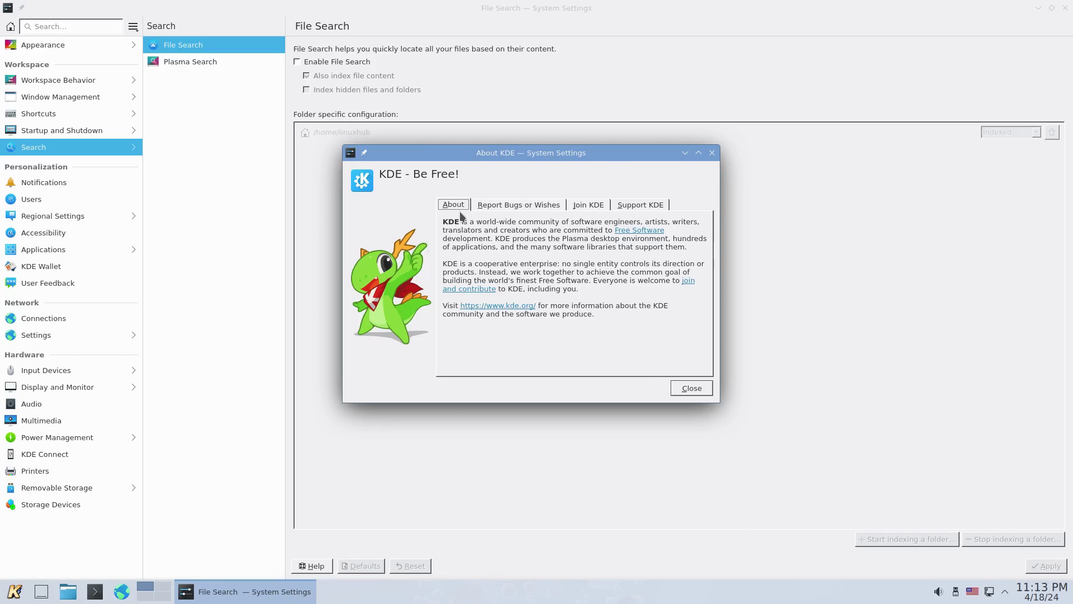
left_click(489, 207)
left_click(588, 206)
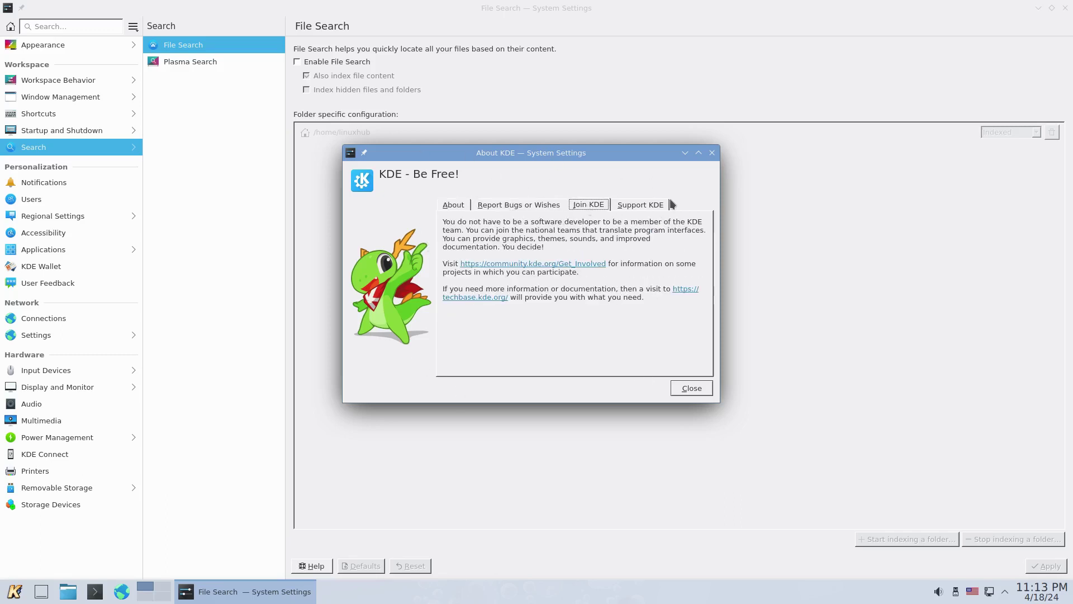
left_click(642, 205)
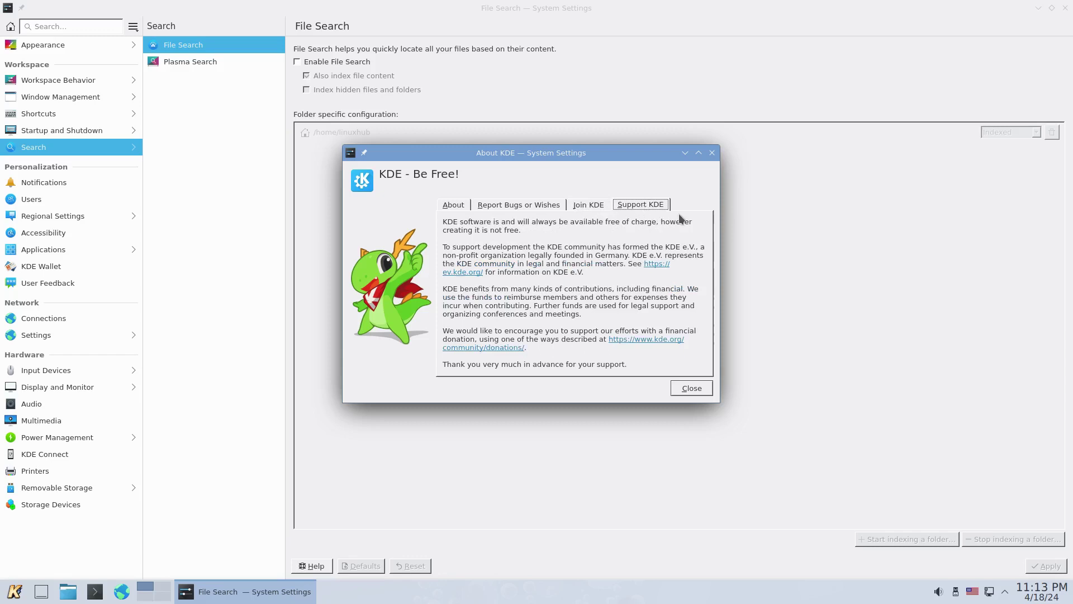
left_click(692, 388)
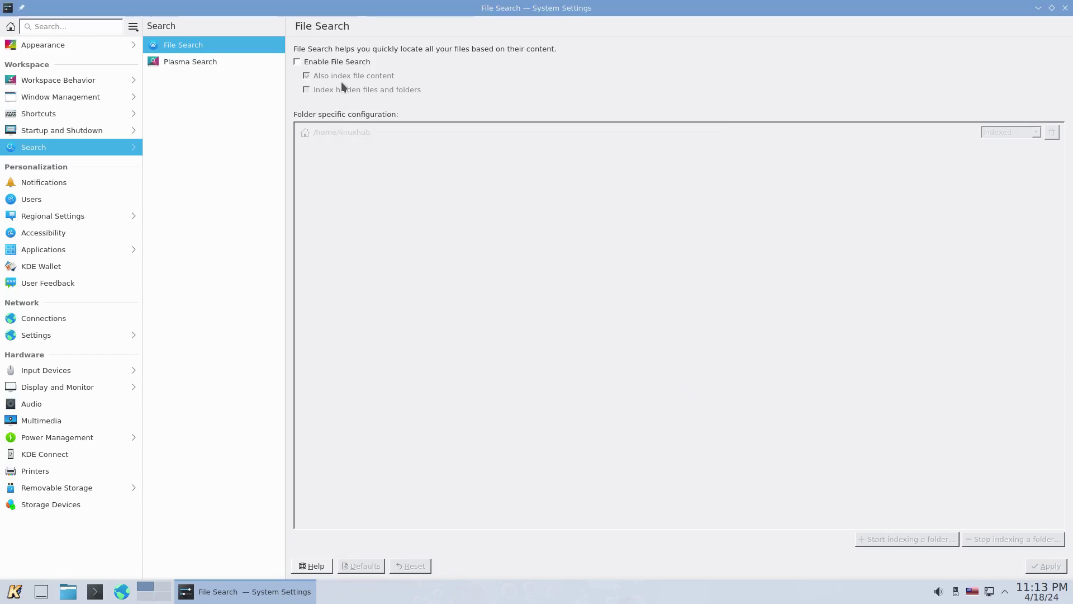
- Show the Global Theme settings in a non-maximized window and open the Home folder in the file manager beside it
left_click(40, 46)
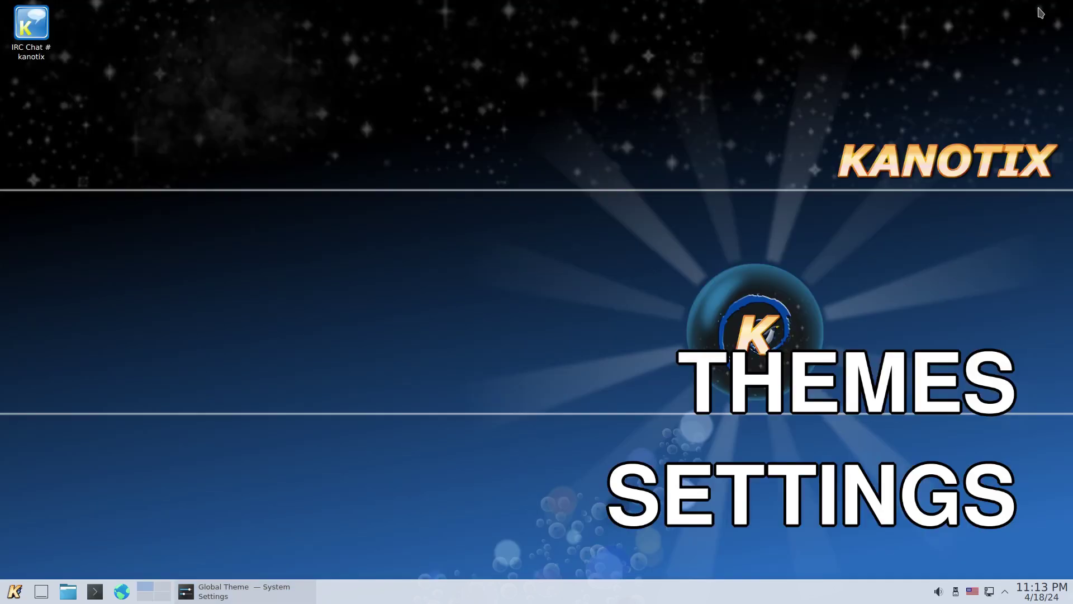
left_click(1038, 8)
left_click(206, 594)
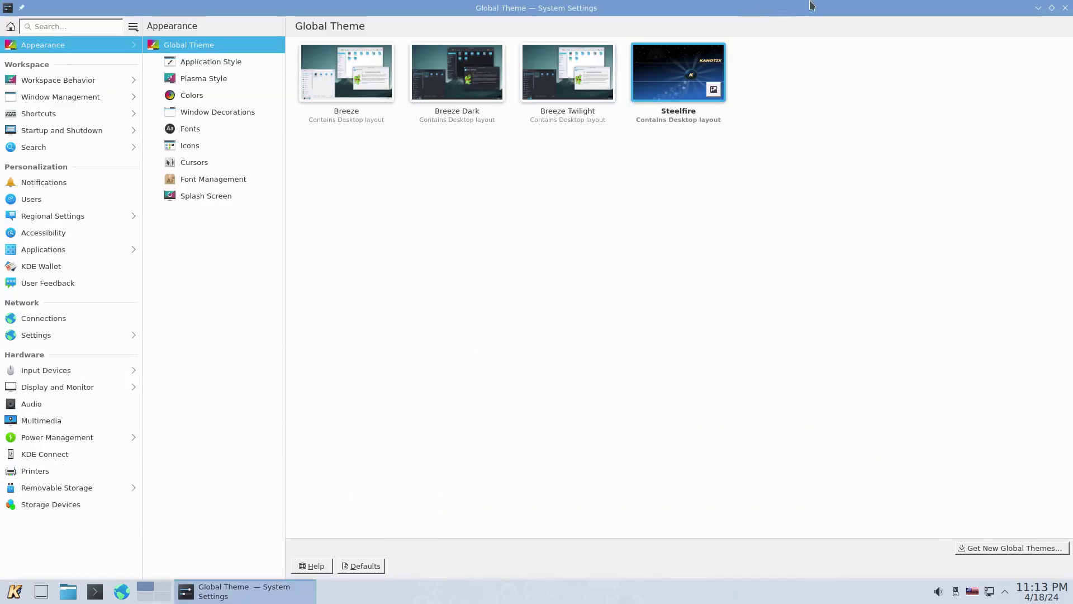
left_click(1053, 9)
left_click(77, 592)
left_click_drag(266, 139, 285, 109)
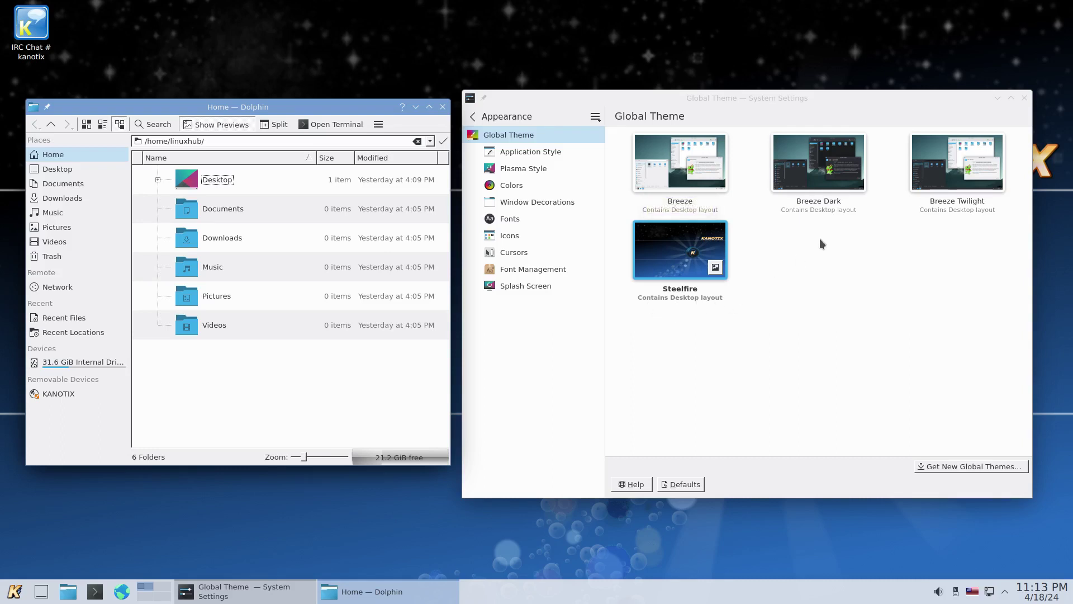
- Apply the Breeze global theme with both its appearance settings and its desktop and window layout
left_click(680, 167)
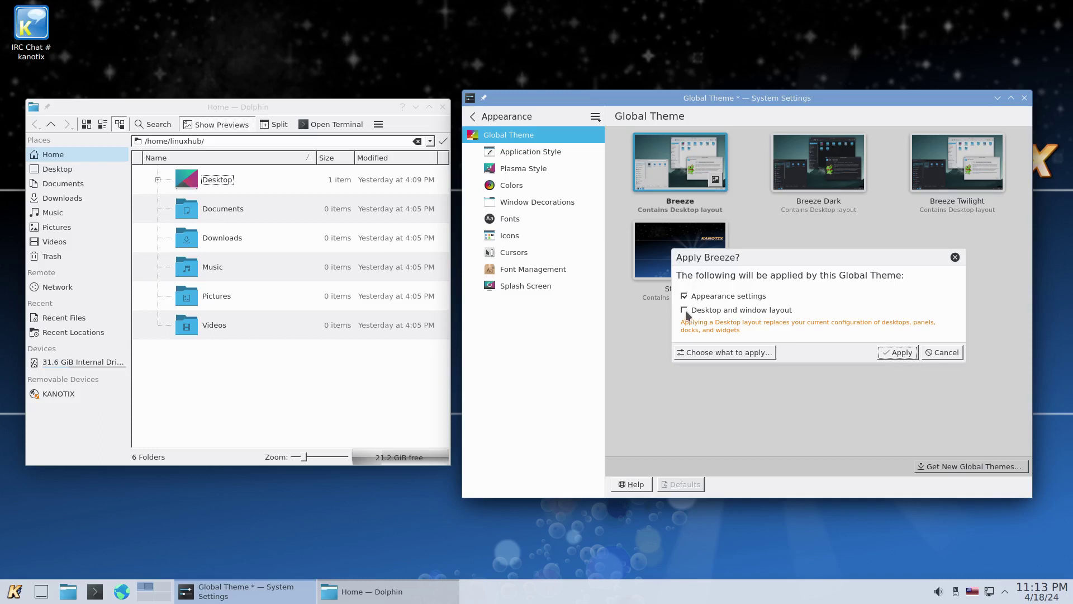
left_click(686, 312)
left_click(898, 352)
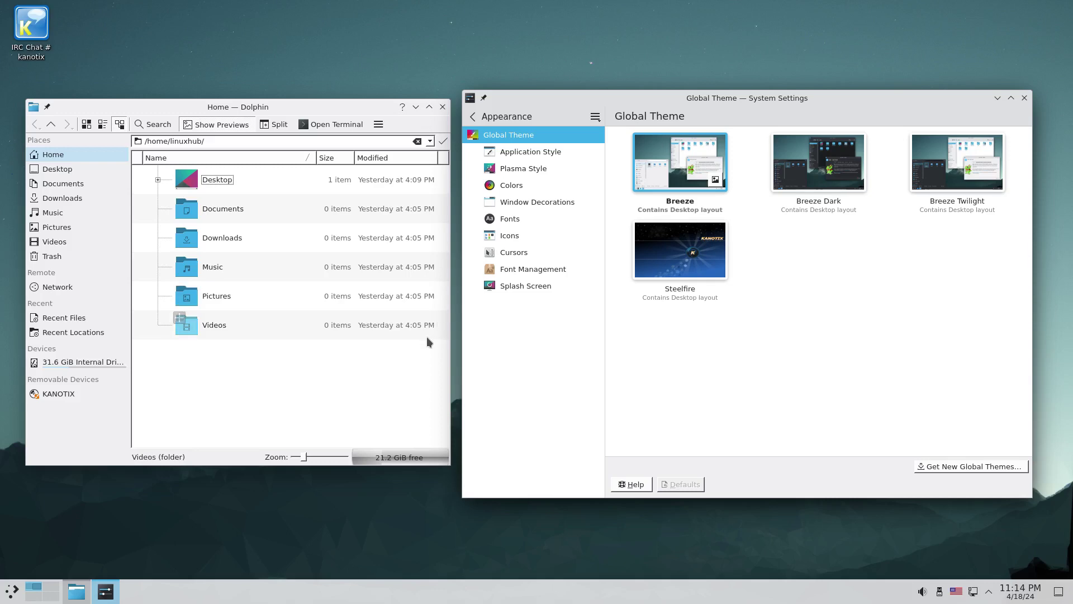
- Apply the Breeze Dark global theme with both its appearance settings and its desktop and window layout
left_click(811, 161)
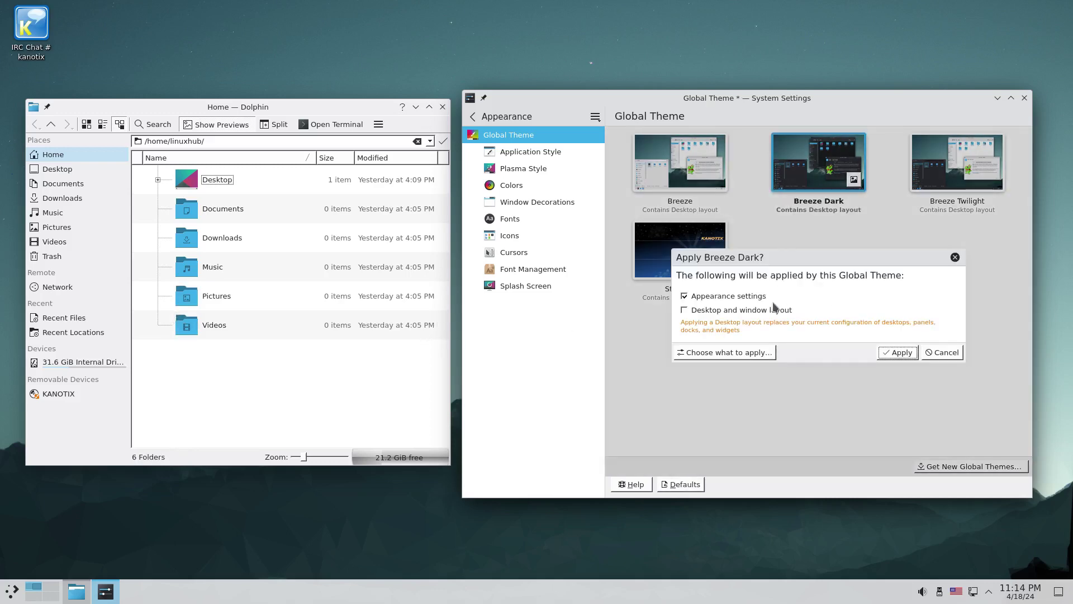
left_click(685, 311)
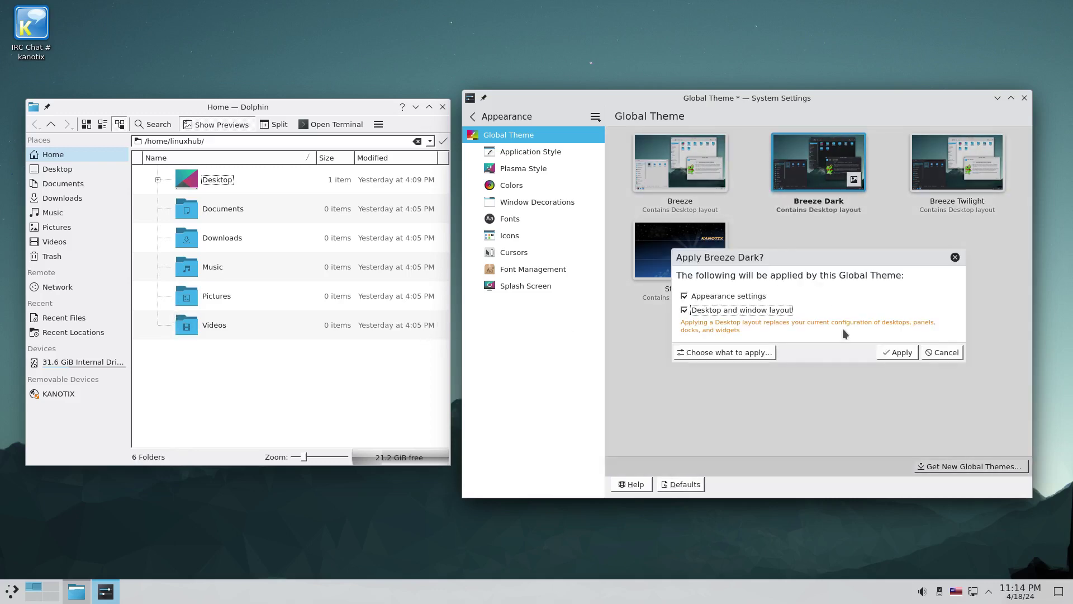
left_click(897, 357)
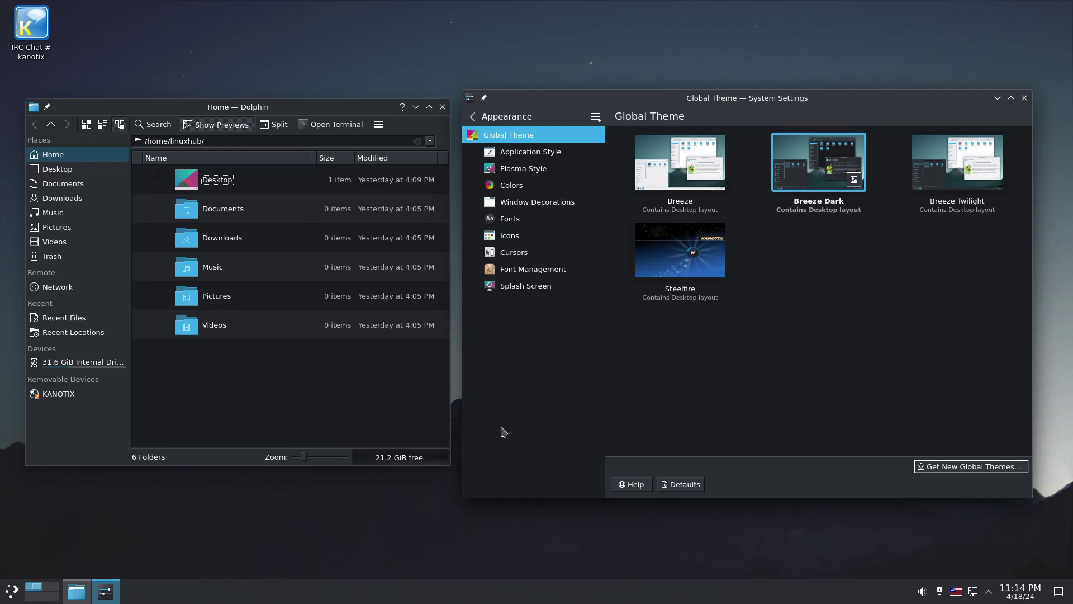
- Minimize the file manager and System Settings to view the themed desktop, and restore both windows
left_click(416, 107)
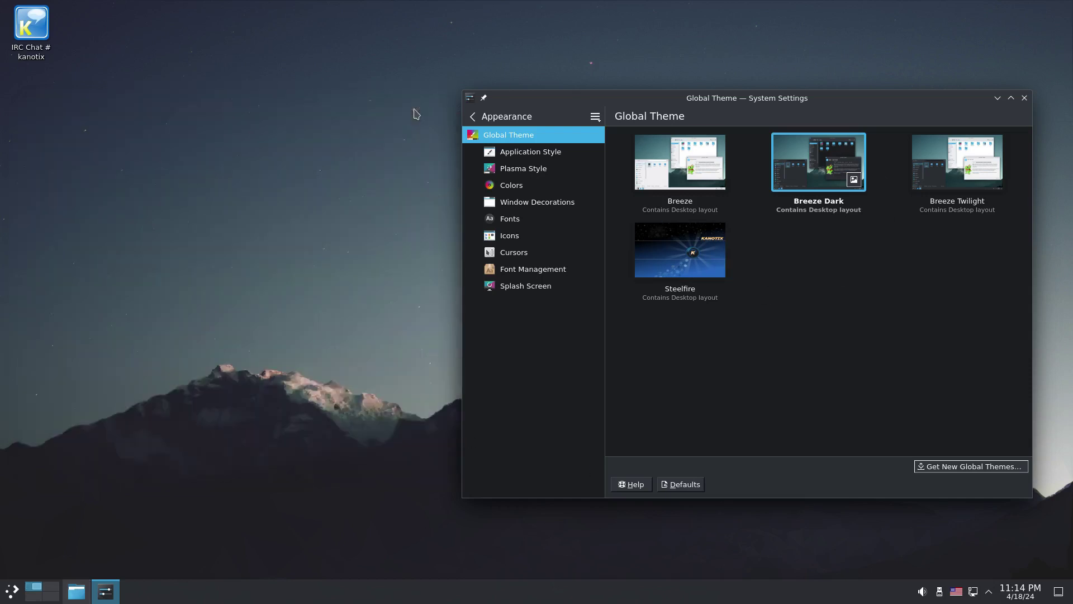
left_click(998, 99)
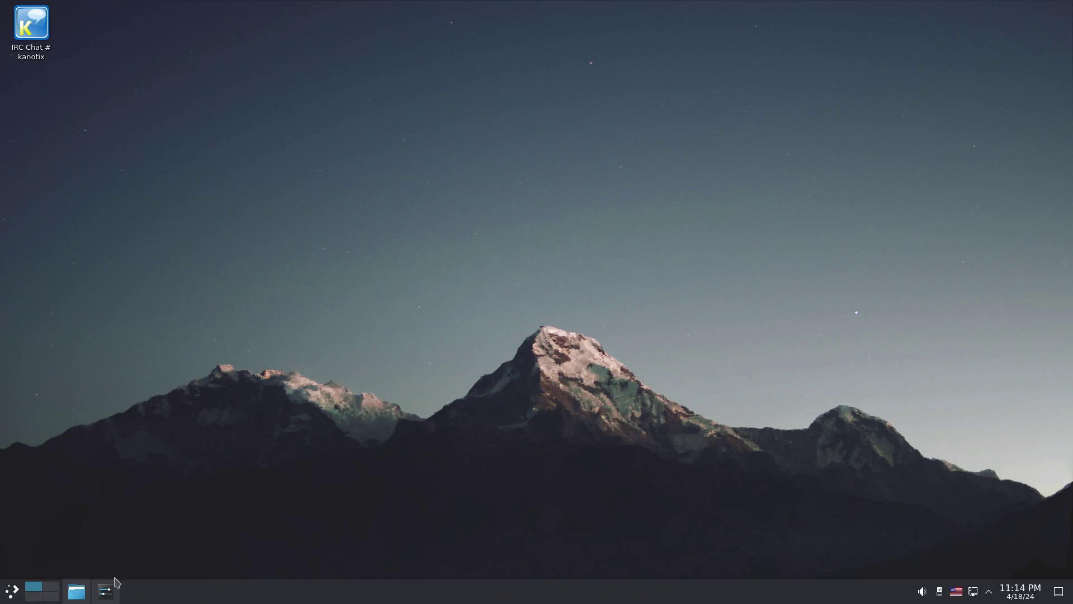
left_click(106, 592)
left_click(76, 591)
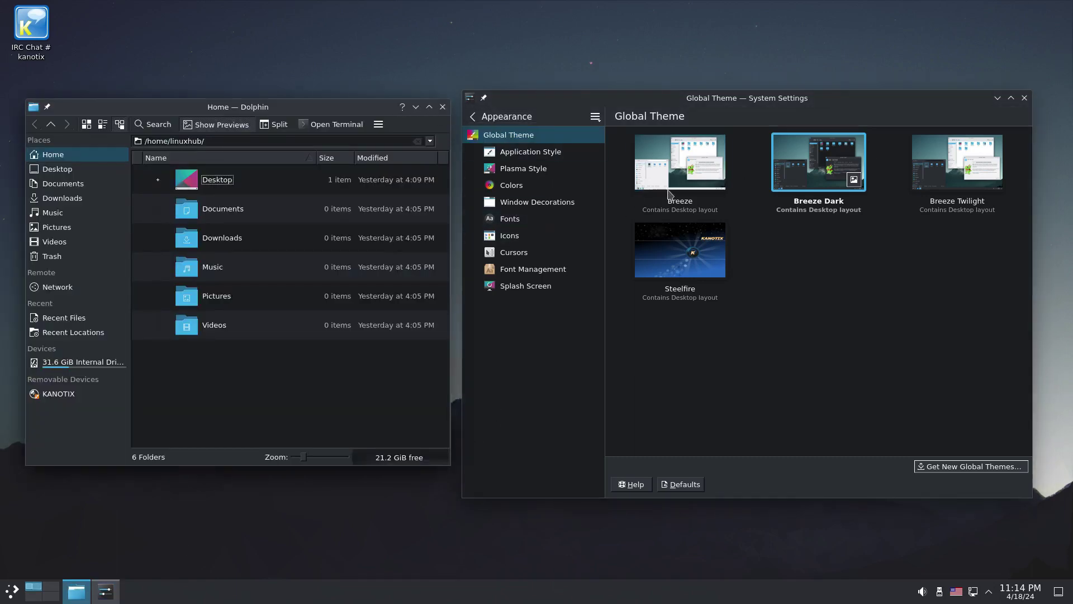
- Set the Plasma style to Steelfire-oxygen, and close the file manager and System Settings
left_click(526, 156)
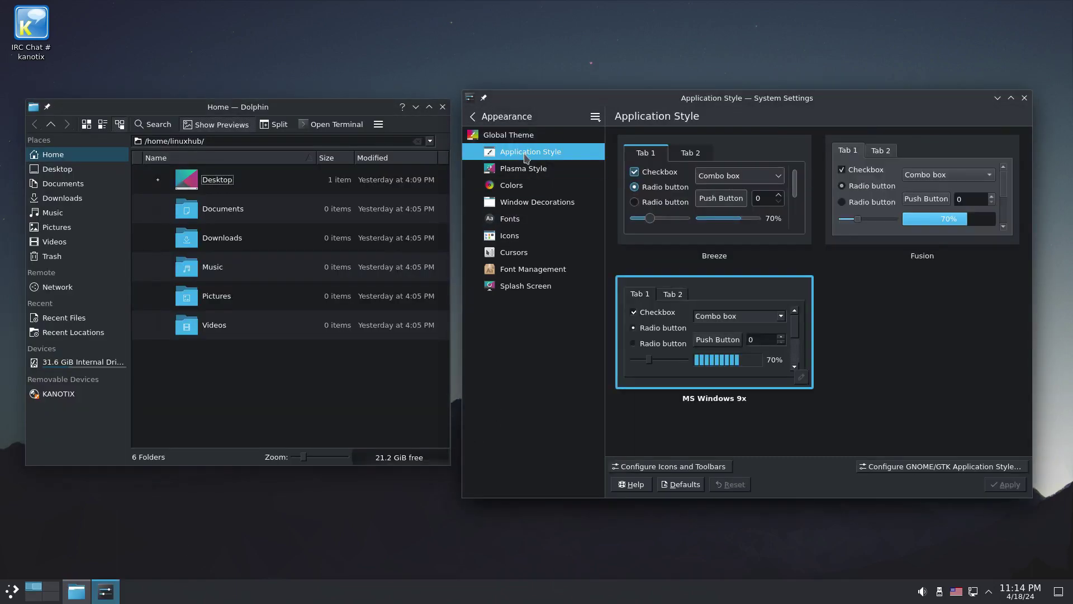
left_click(532, 171)
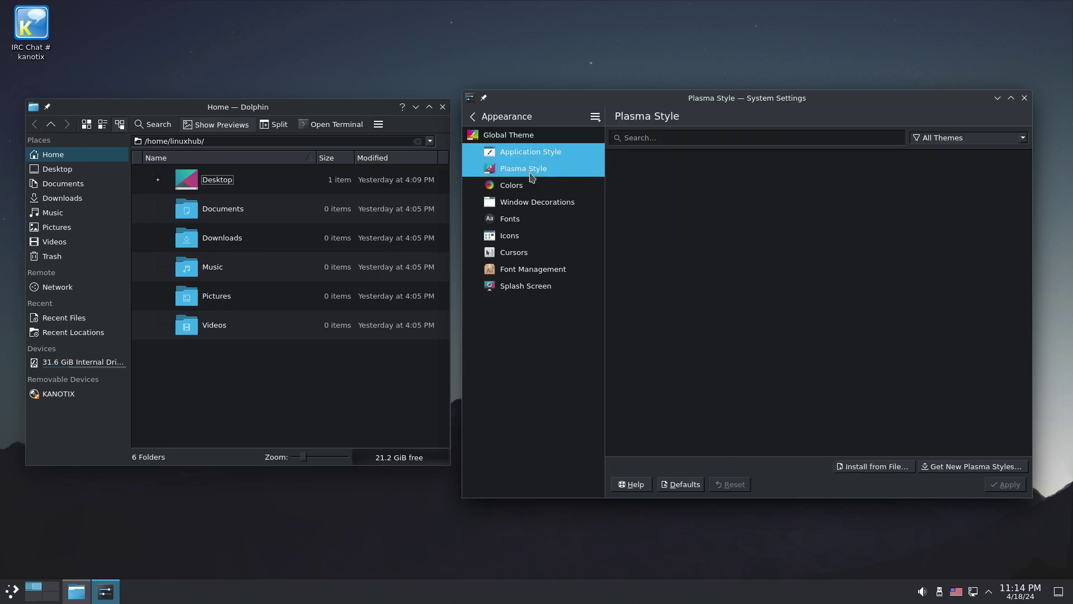
left_click(517, 187)
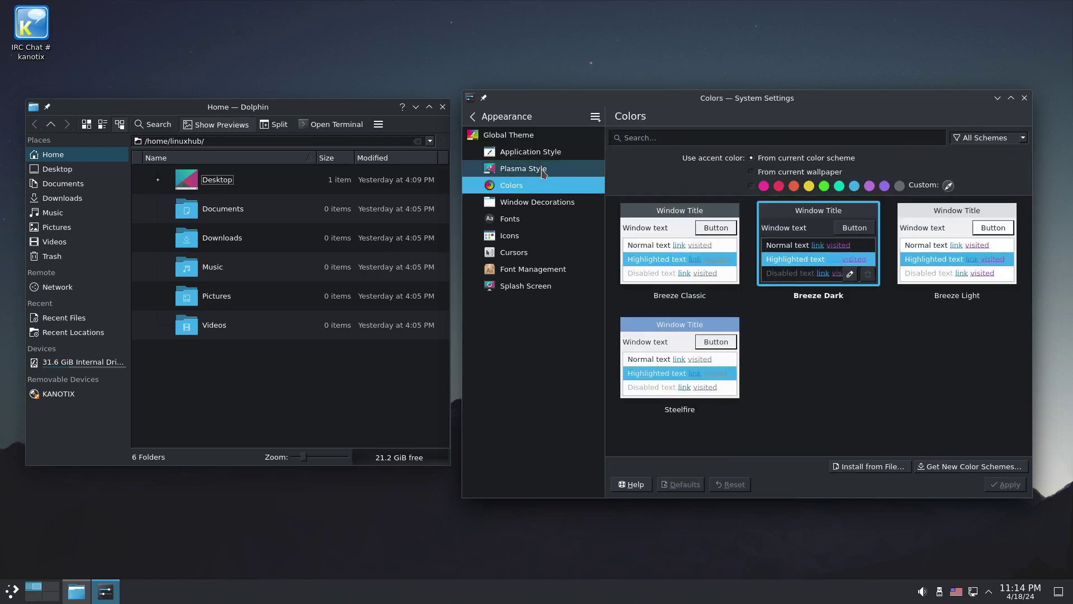
left_click(524, 170)
left_click(943, 273)
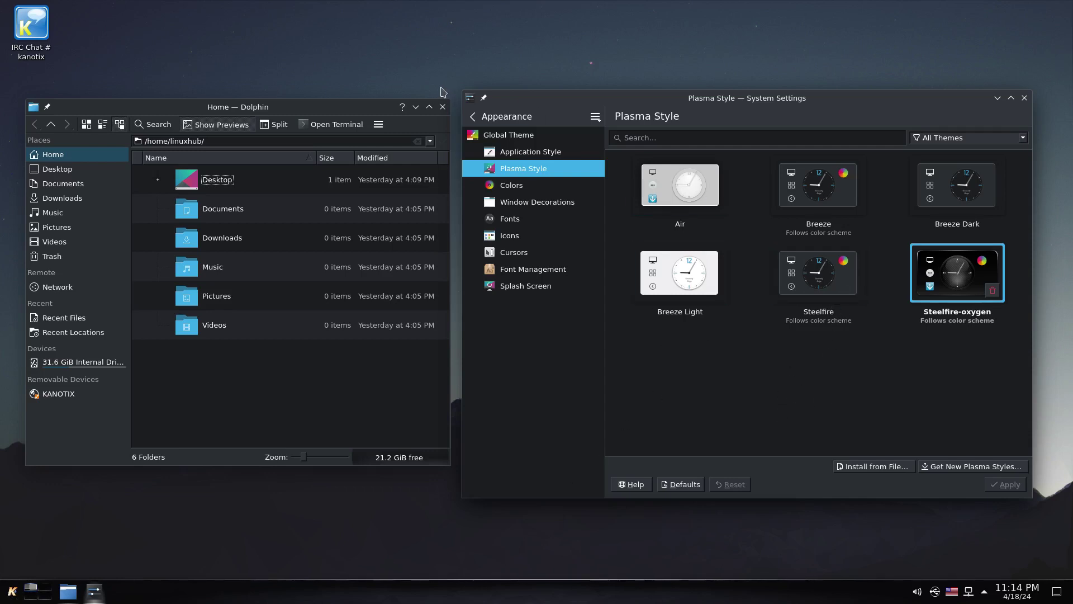
left_click(442, 107)
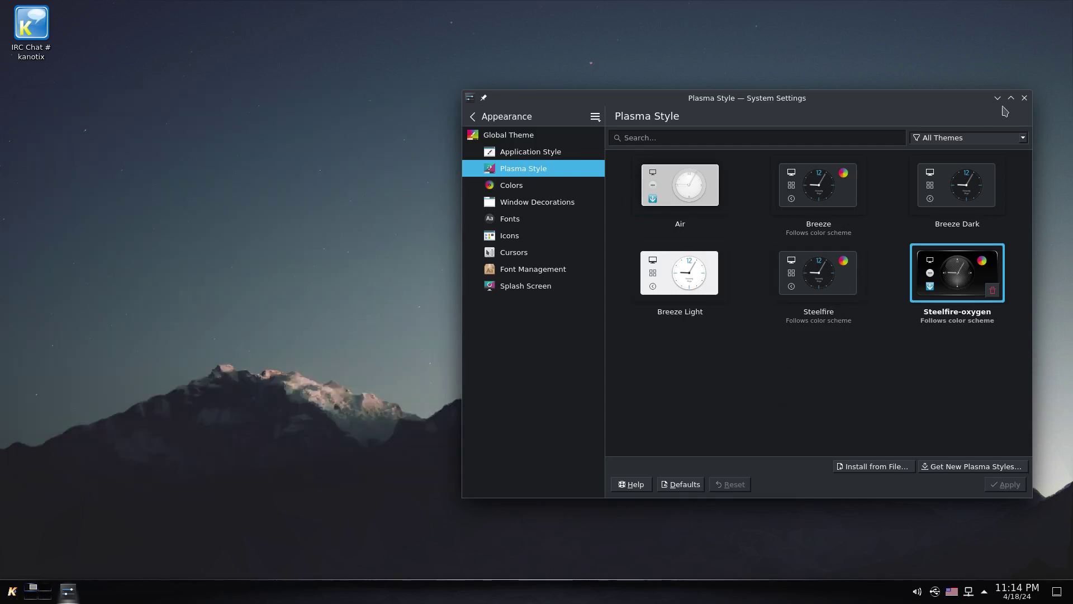
left_click(1024, 98)
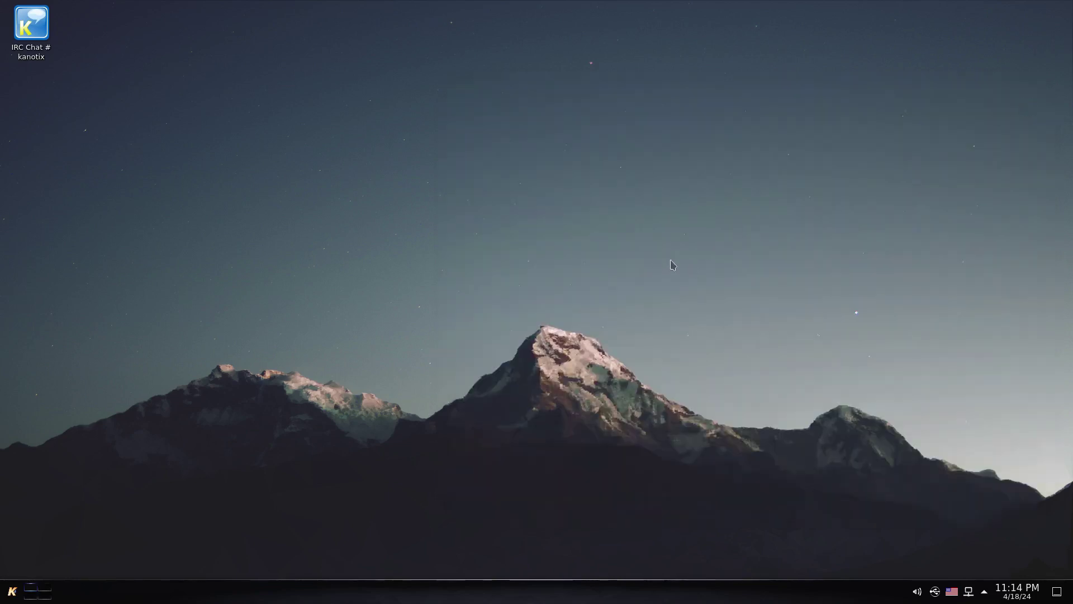
- Preview the Kanotix Star Rise and Mountain wallpapers in the desktop wallpaper settings, and discard the changes
right_click(457, 231)
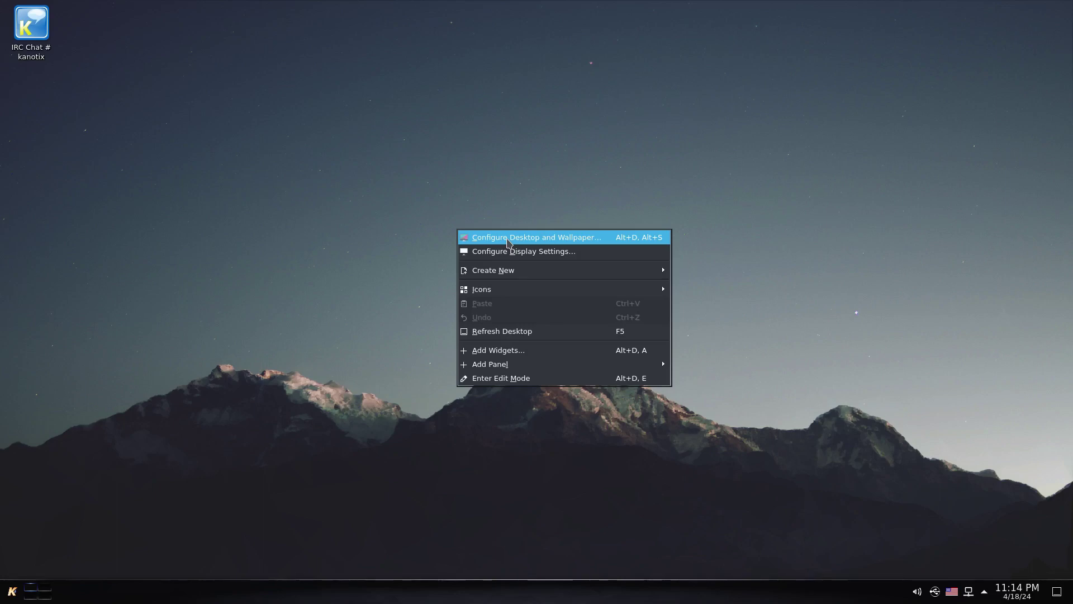
left_click(545, 243)
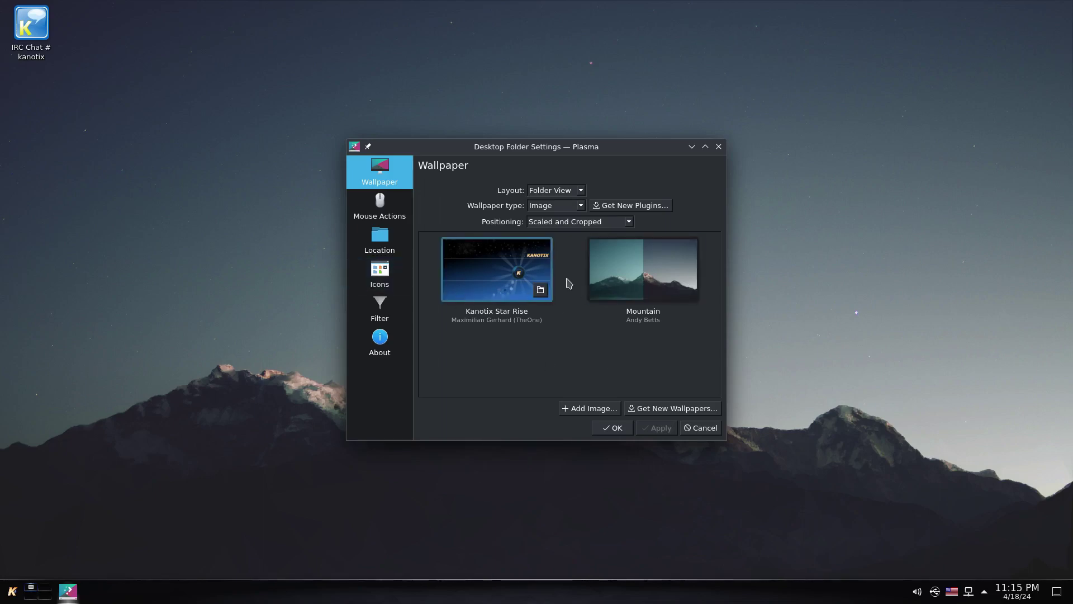
left_click(476, 267)
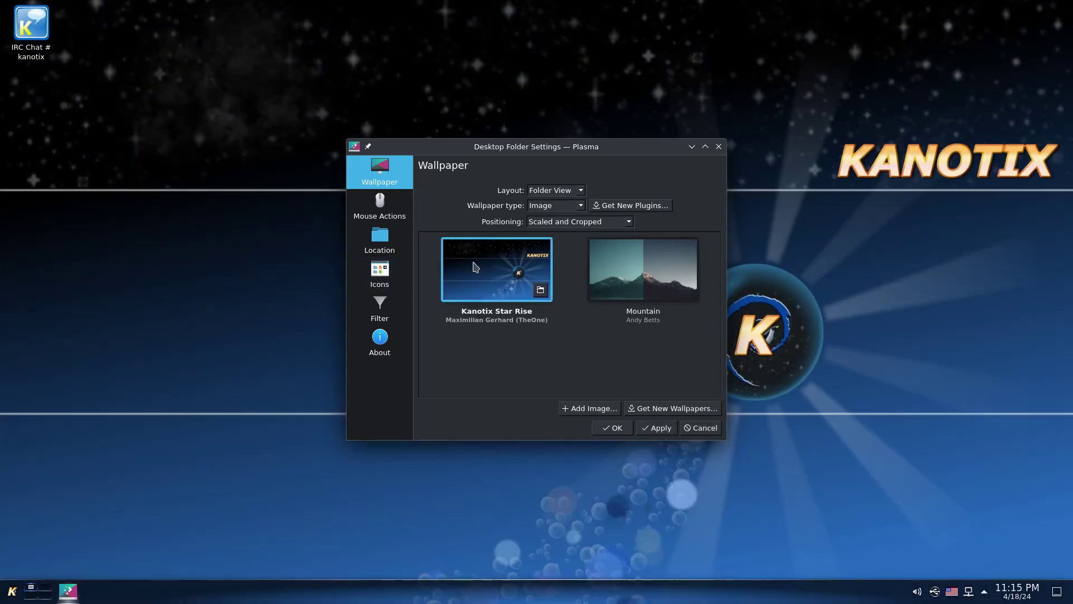
left_click(647, 274)
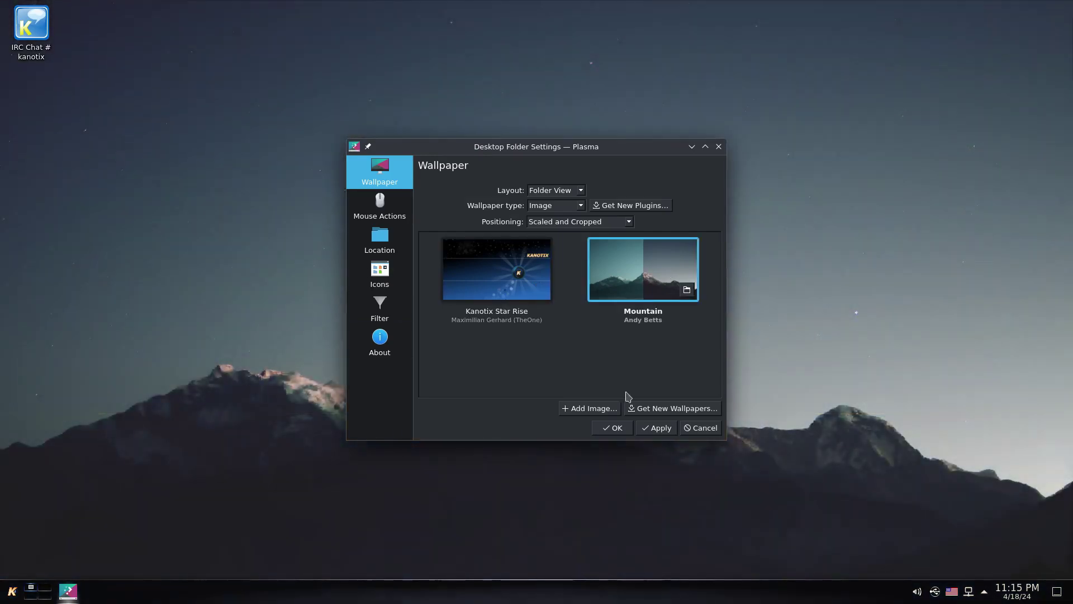
left_click(688, 429)
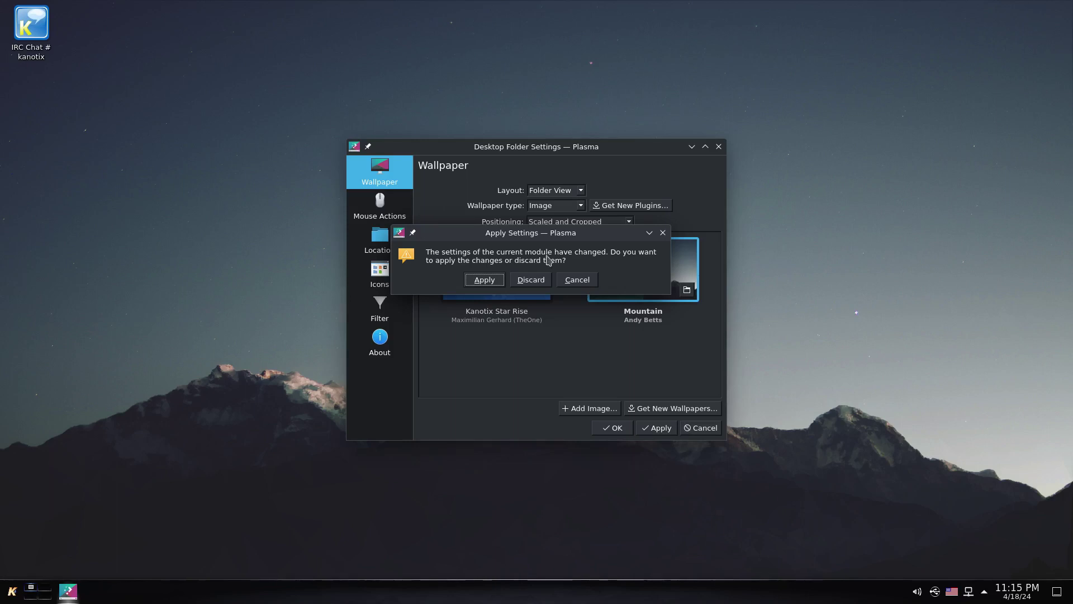
left_click(519, 280)
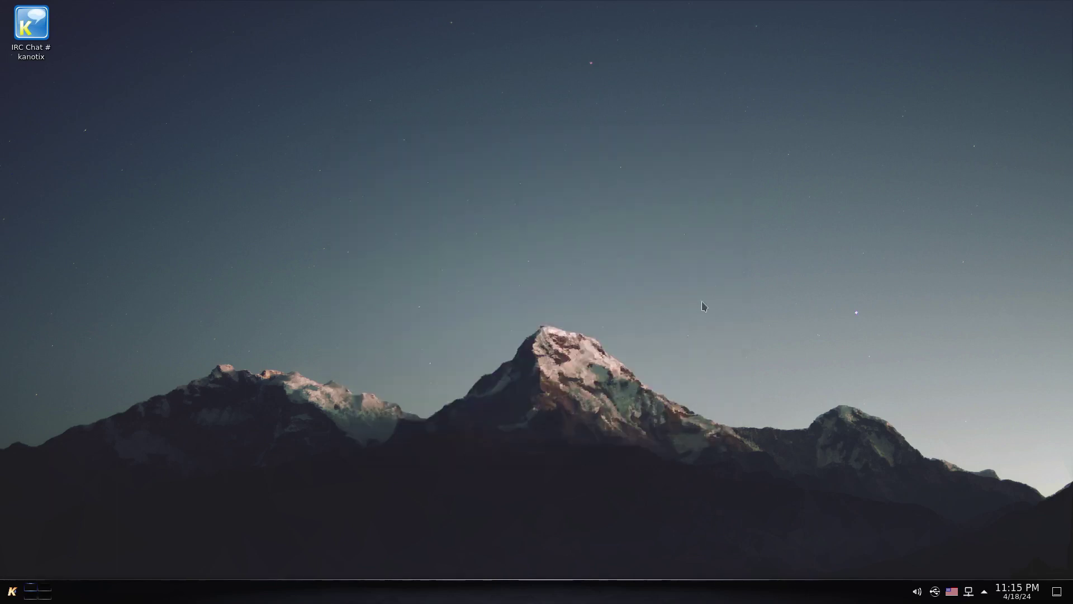
- Open the Discover software center and view its About page and its software source settings
left_click(13, 592)
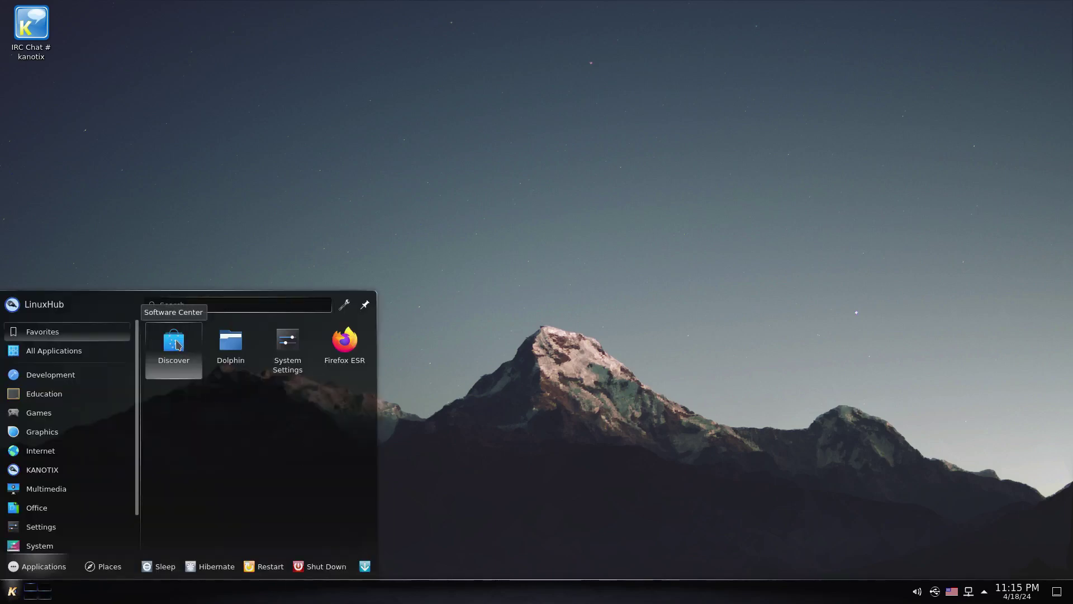
left_click(173, 343)
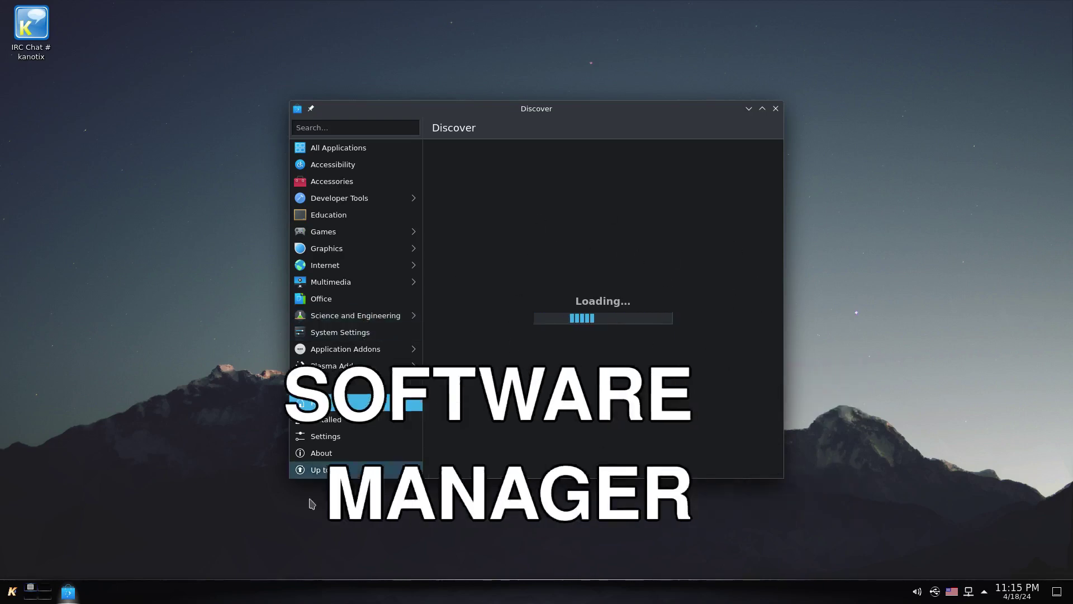
left_click(323, 454)
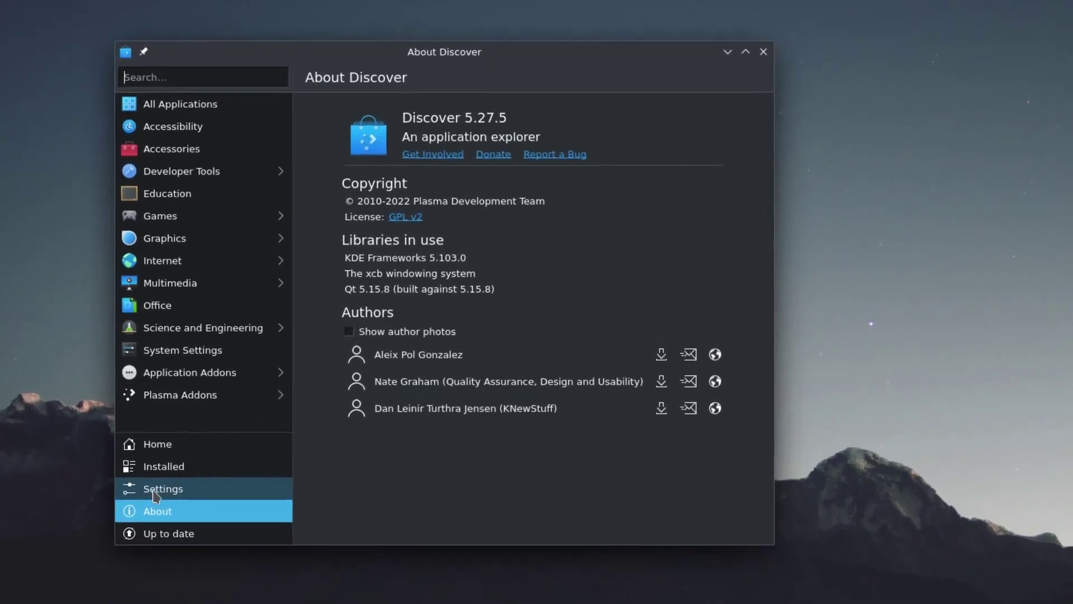
left_click(167, 487)
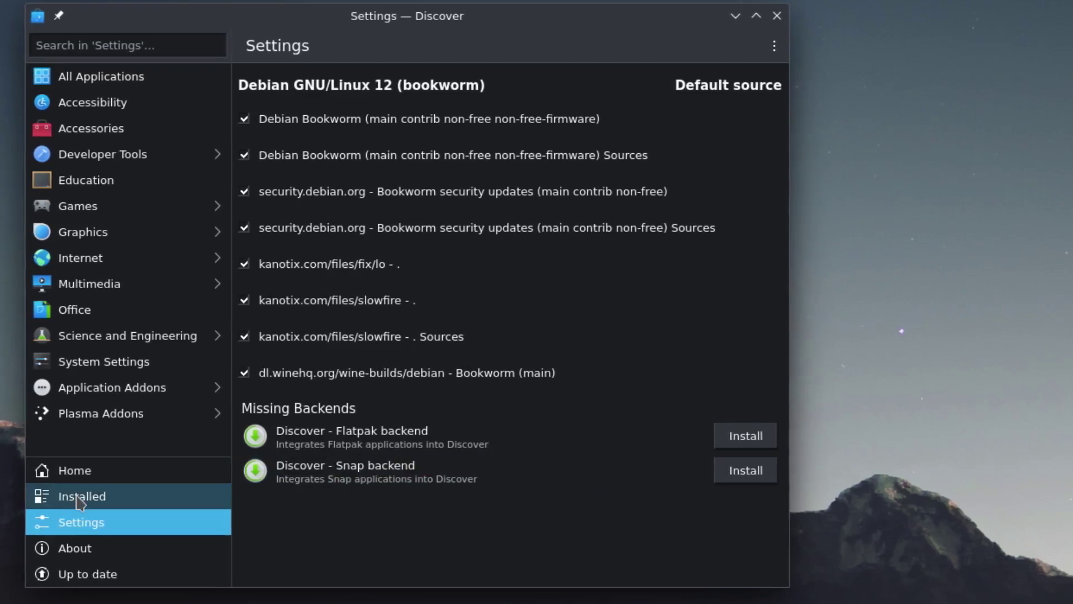
- Look through the list of installed applications in Discover
left_click(79, 496)
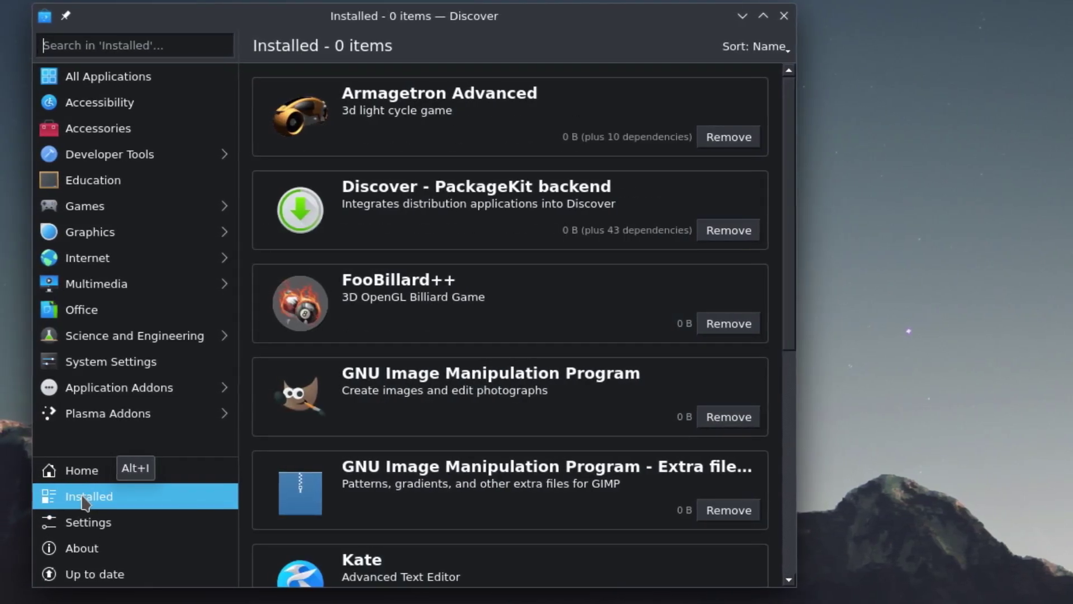
scroll(472, 313, "down", 6)
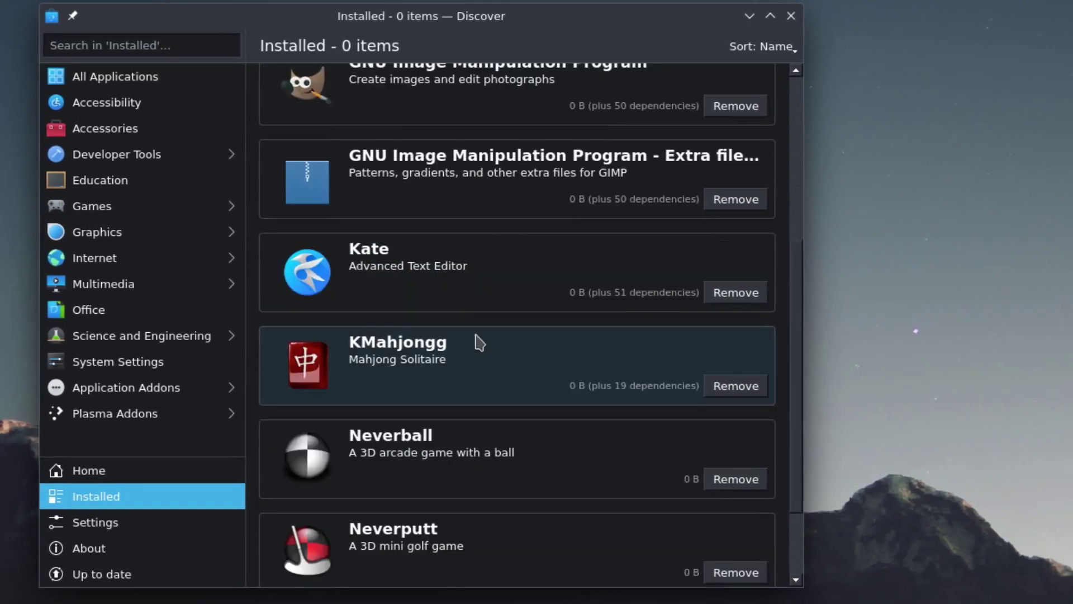
scroll(498, 386, "up", 5)
scroll(481, 407, "up", 1)
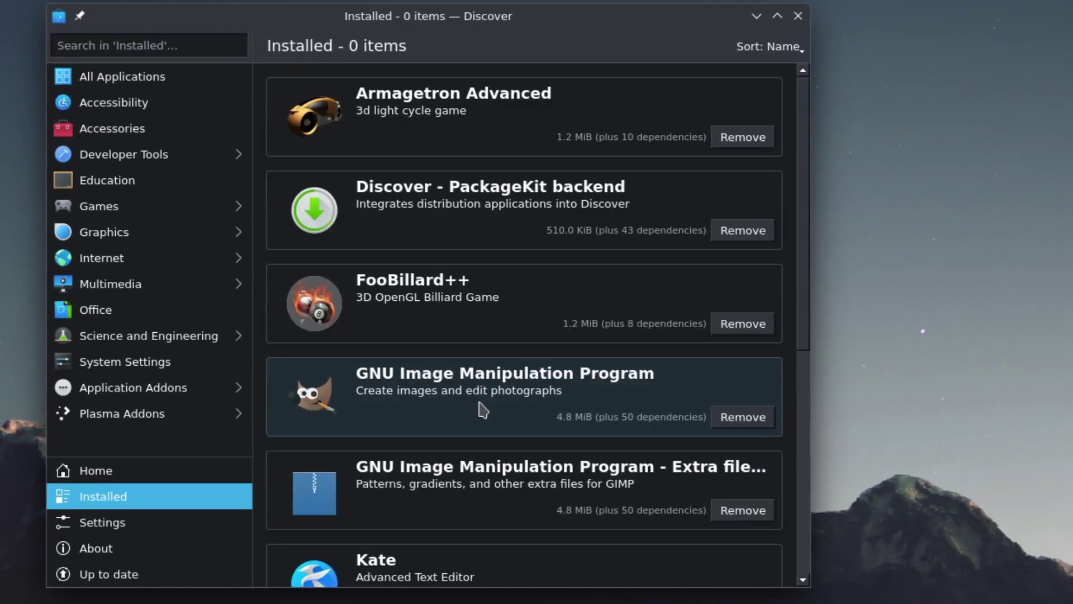
- Install Geany from the highest-rated developer tools on Discover's home page, authenticating with the account password
left_click(99, 474)
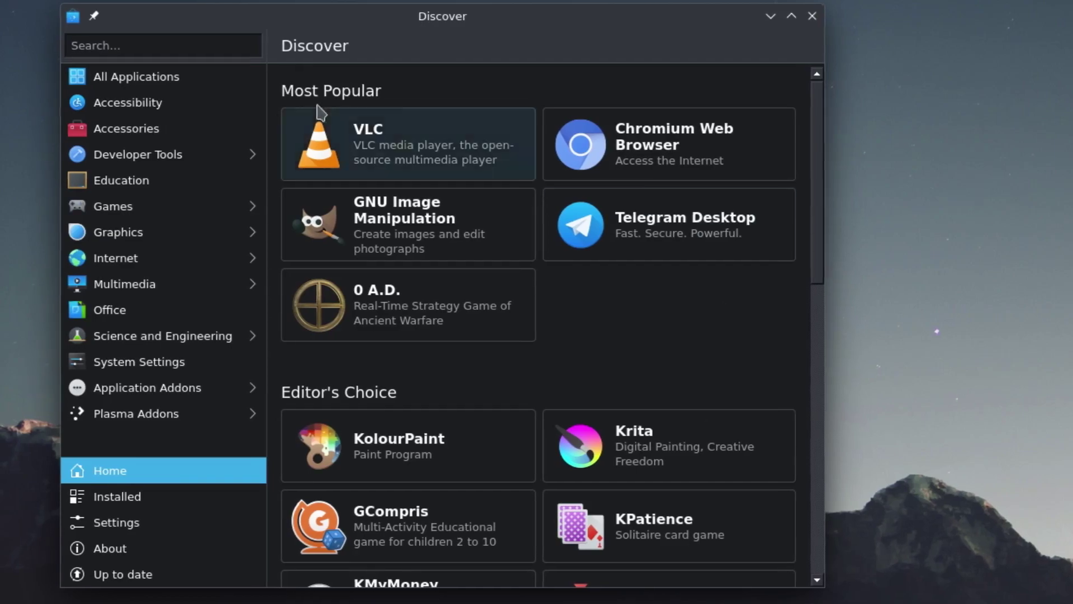
scroll(376, 386, "down", 3)
scroll(383, 390, "down", 8)
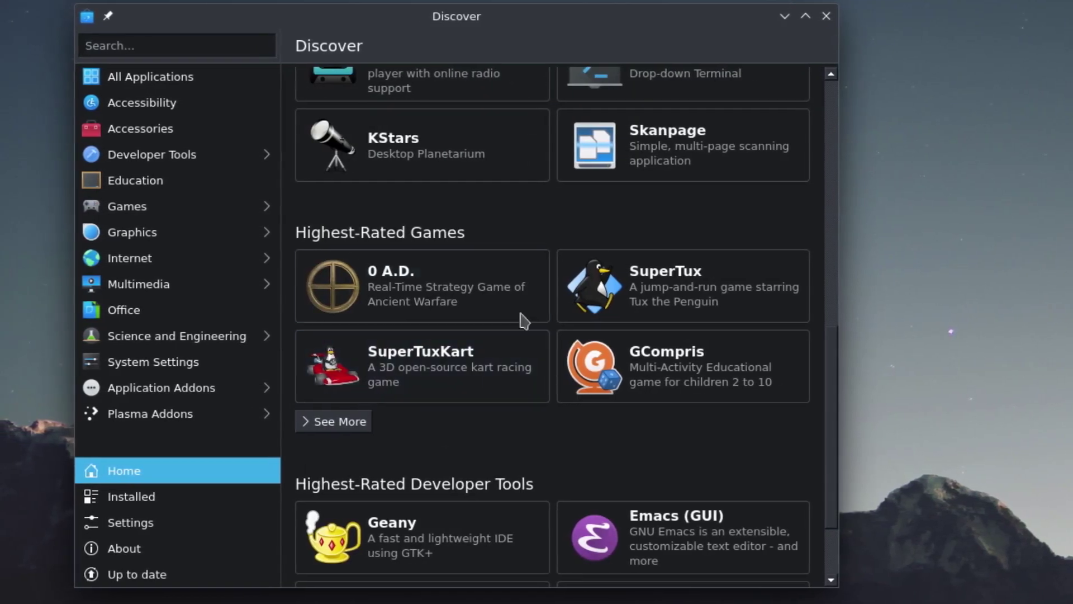
scroll(483, 400, "down", 2)
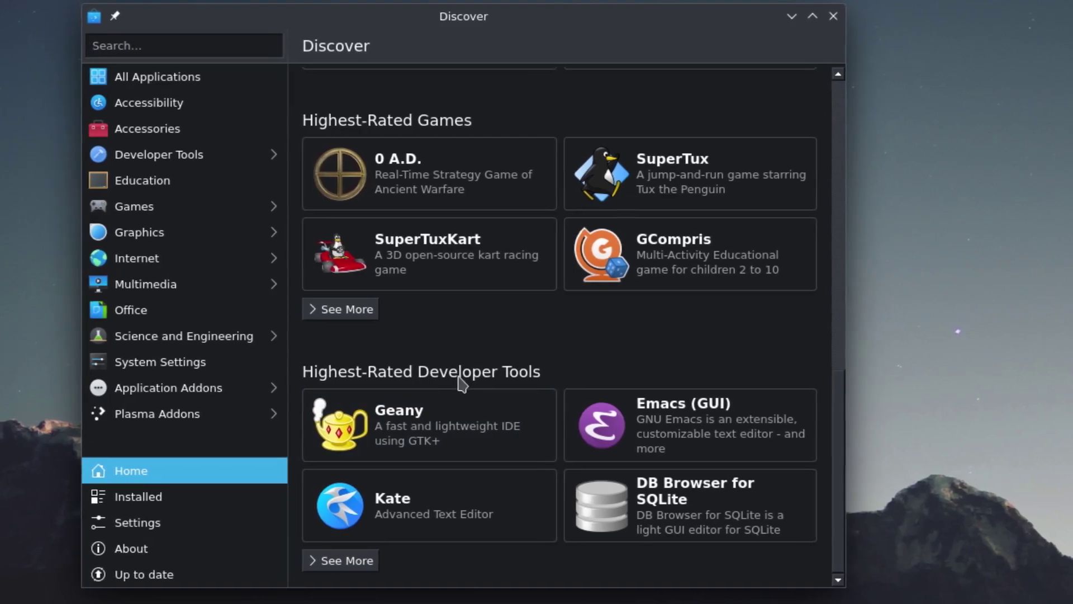
left_click(426, 414)
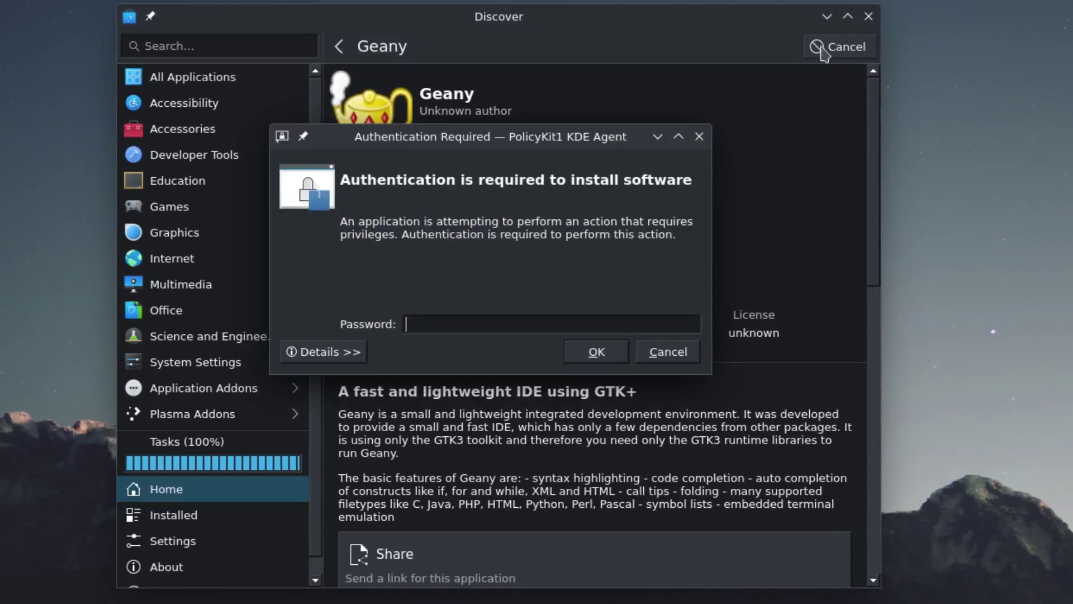
type("••")
key("Return")
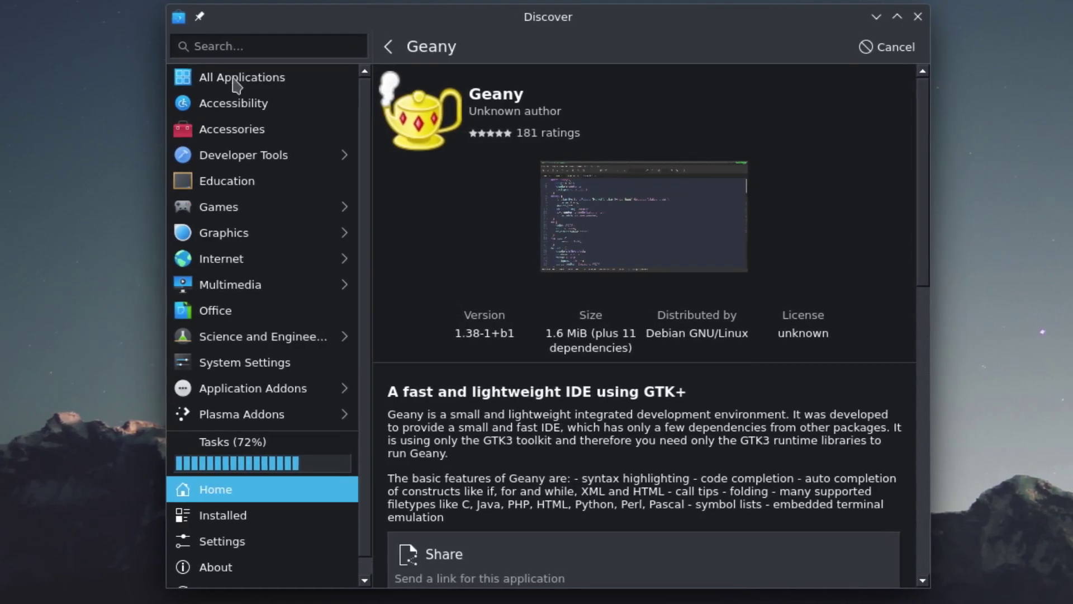
- Browse the Accessibility, Accessories, Developer Tools, Education and Games categories, and return to the main category list
left_click(231, 109)
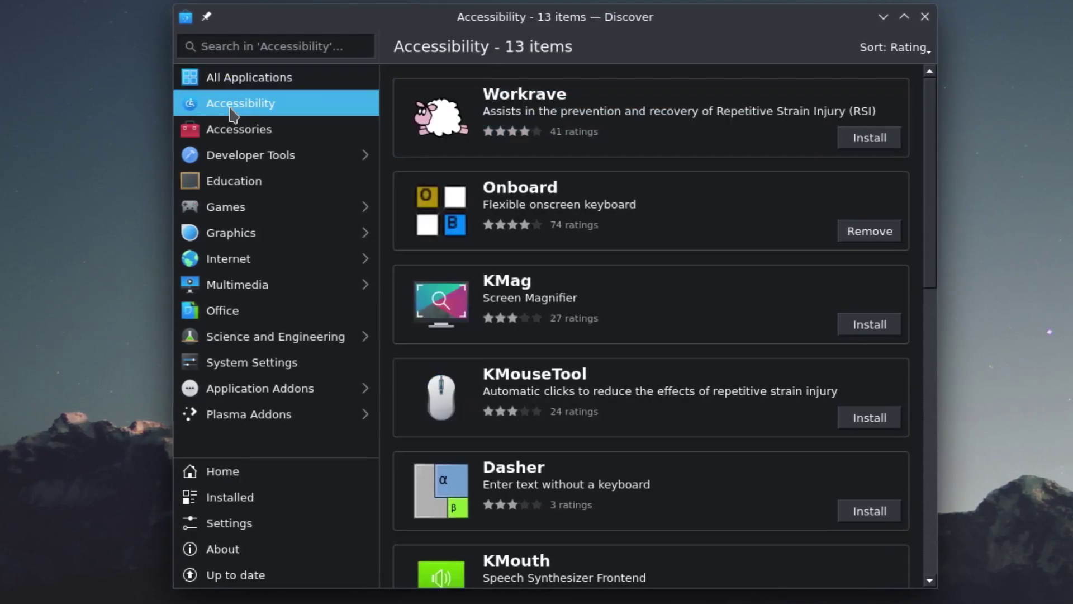
left_click(280, 136)
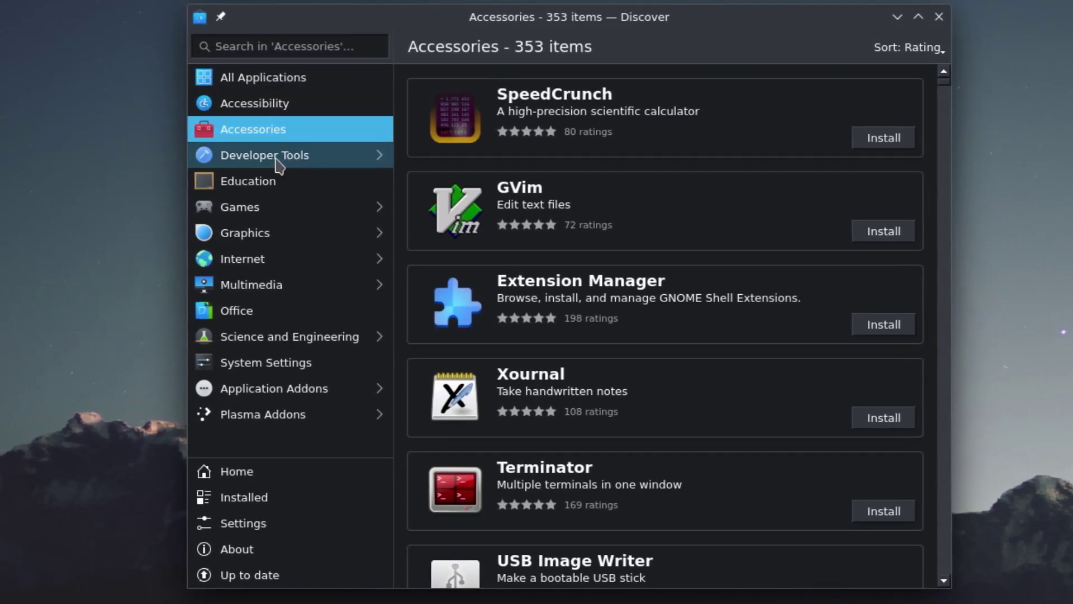
left_click(280, 162)
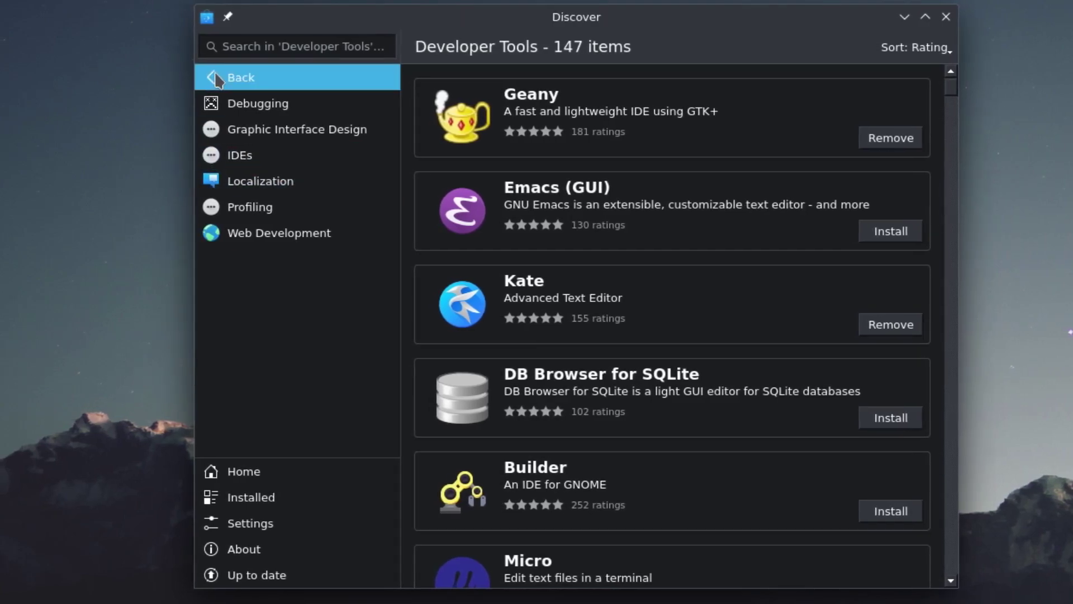
left_click(217, 80)
left_click(250, 187)
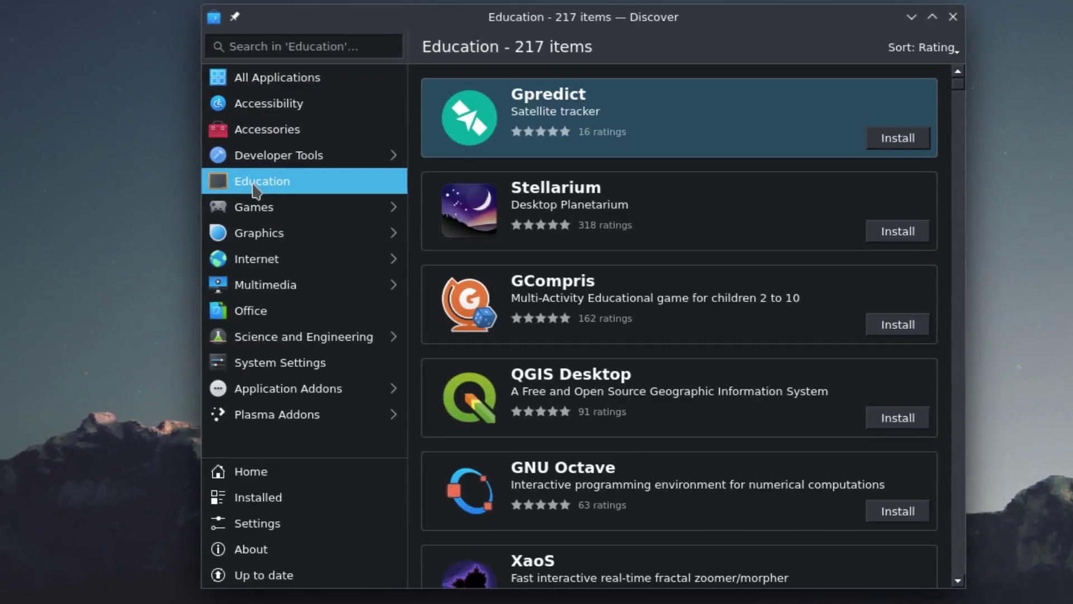
left_click(256, 202)
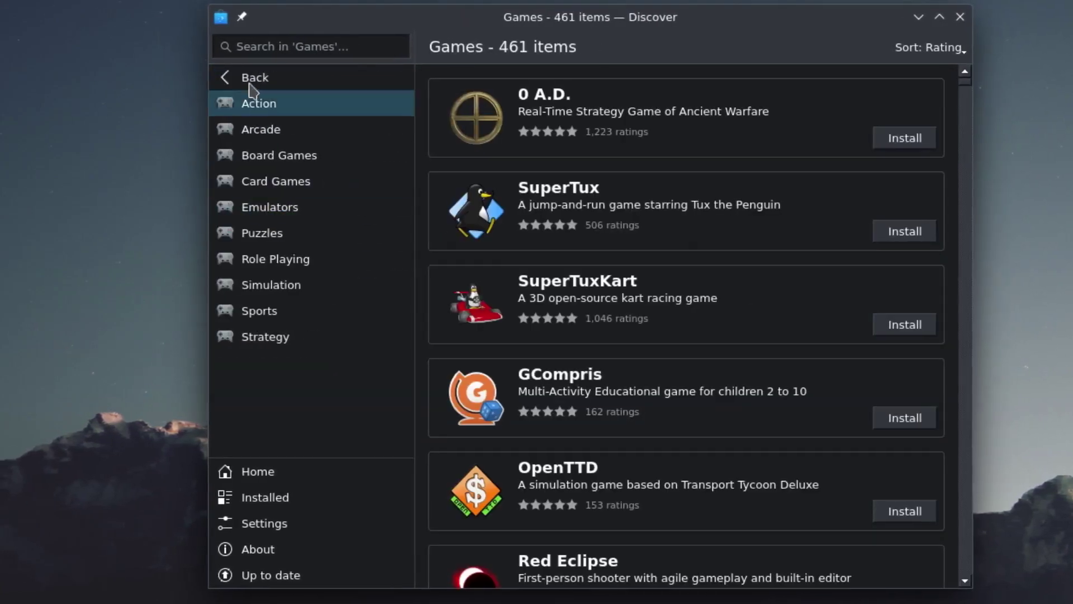
left_click(254, 78)
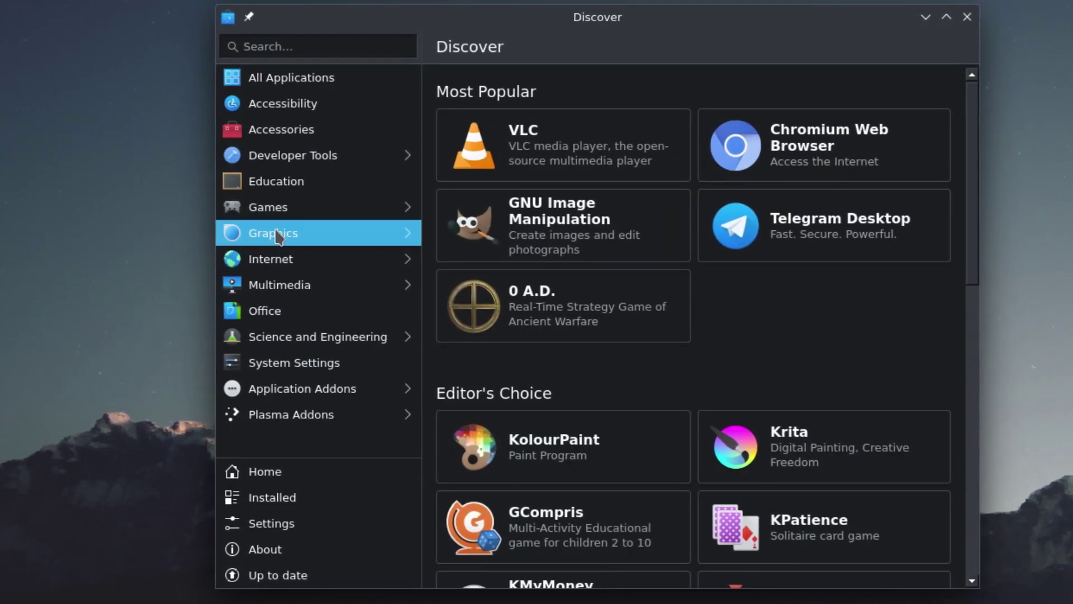
- Browse the applications in the Graphics, Internet, Multimedia and Office categories
left_click(276, 235)
left_click(255, 78)
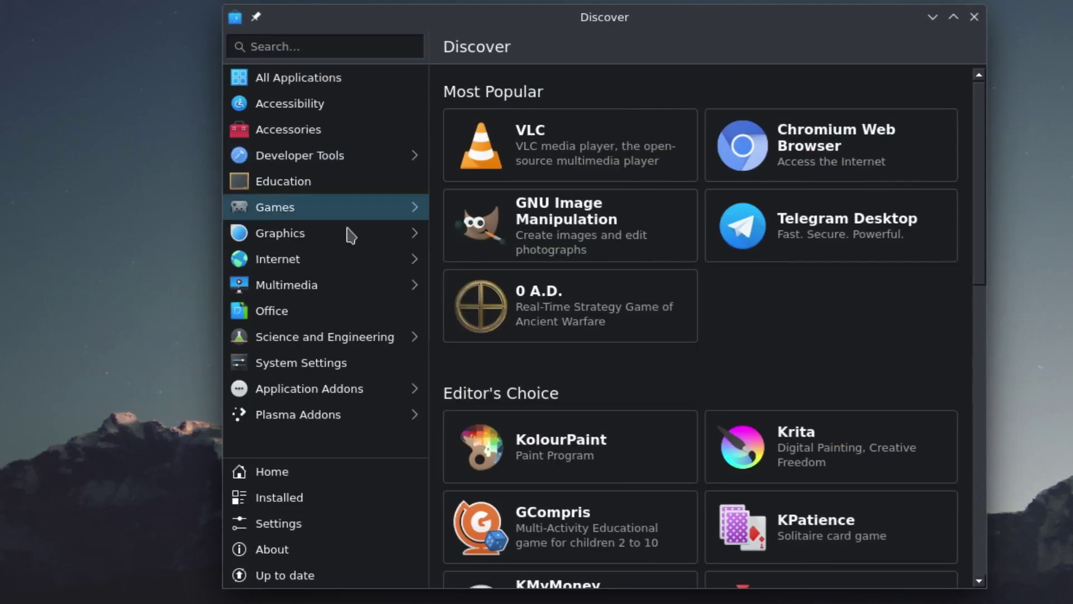
left_click(287, 260)
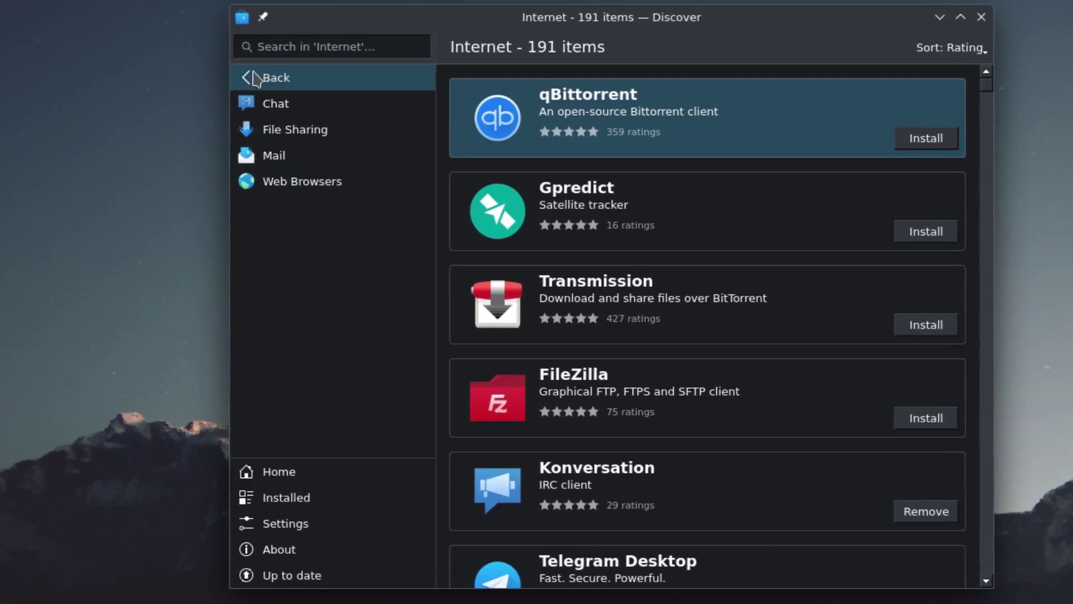
left_click(254, 78)
left_click(298, 292)
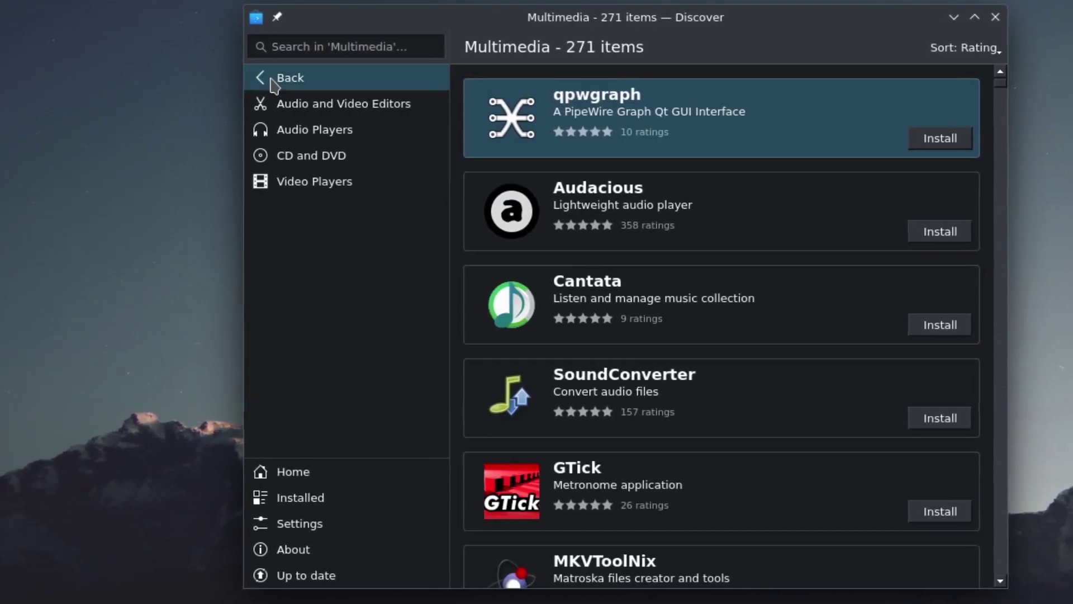
left_click(271, 82)
left_click(327, 317)
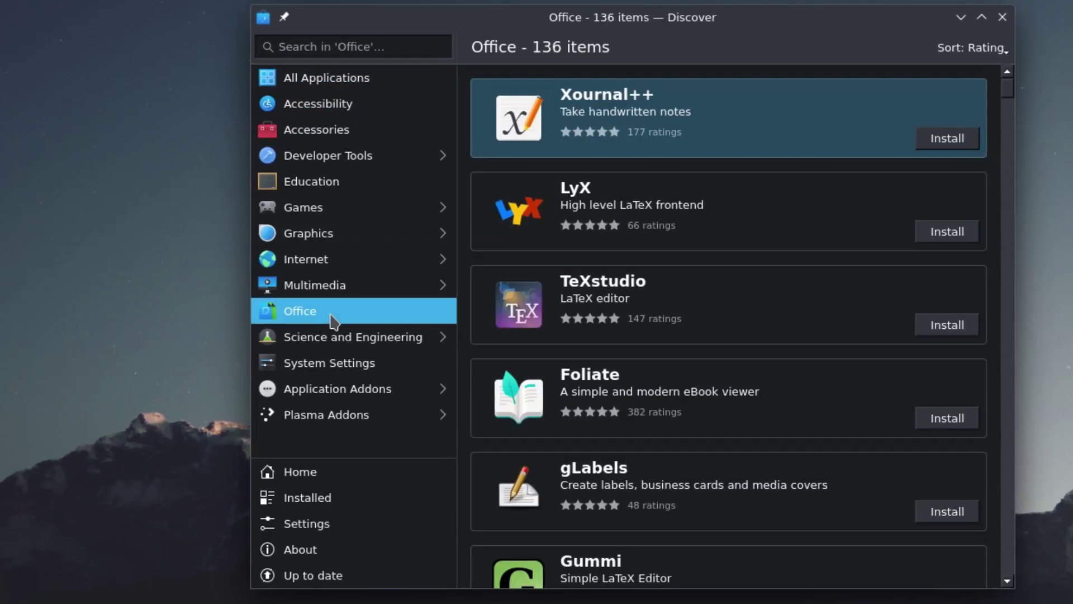
- Browse the Science and Engineering, System Settings, Application Addons and Plasma Addons categories, and close Discover
left_click(334, 330)
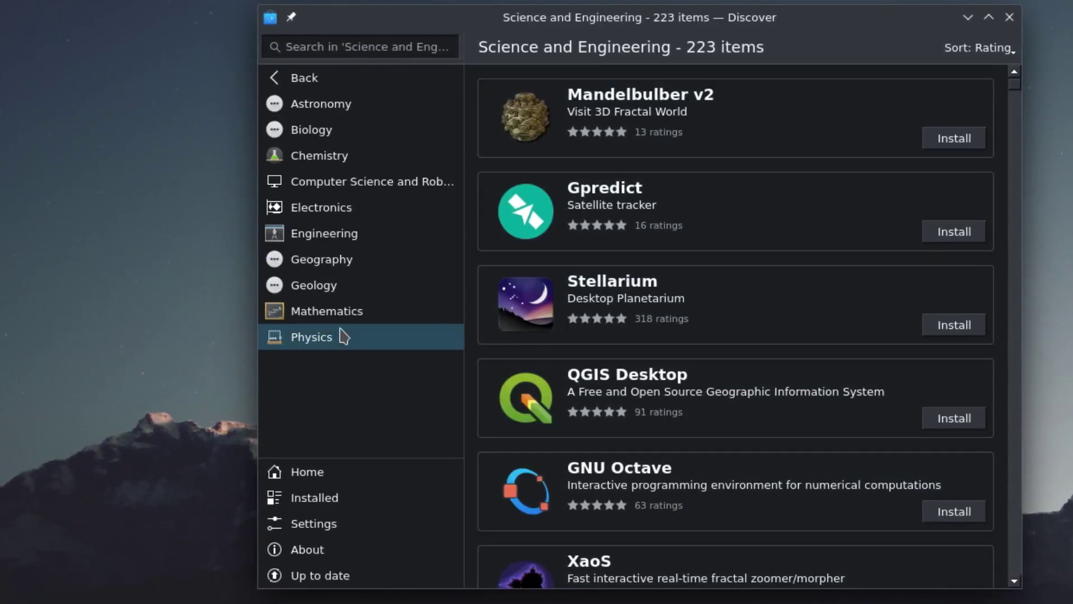
left_click(276, 80)
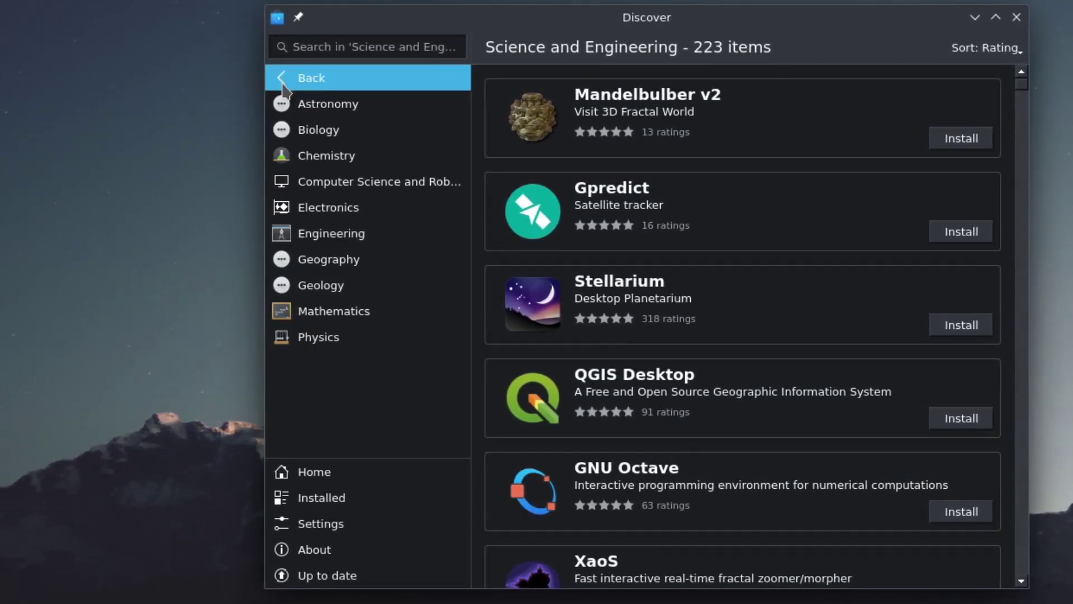
left_click(335, 364)
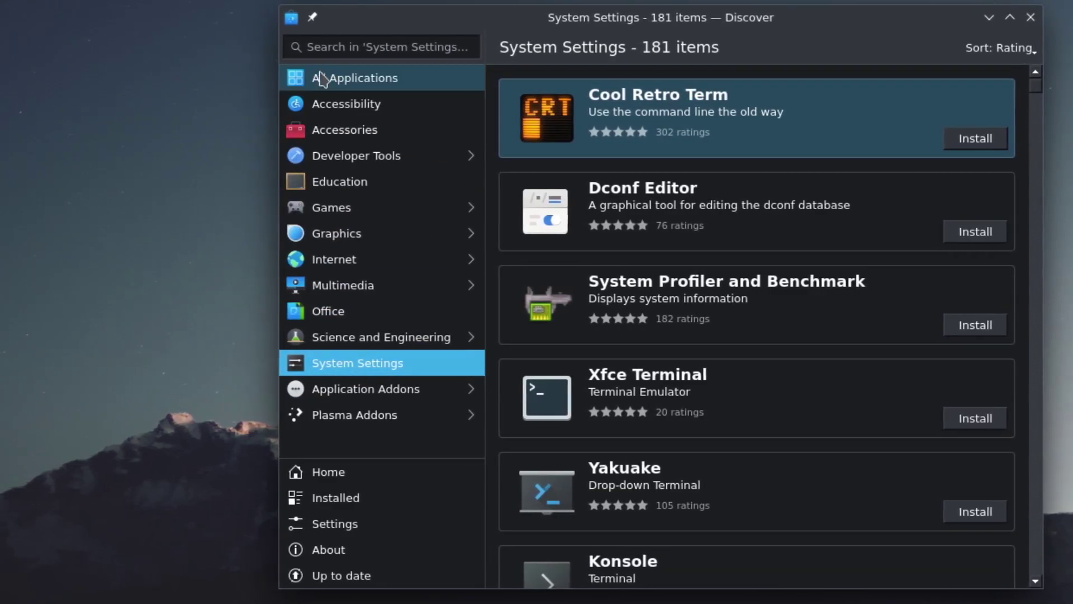
left_click(380, 391)
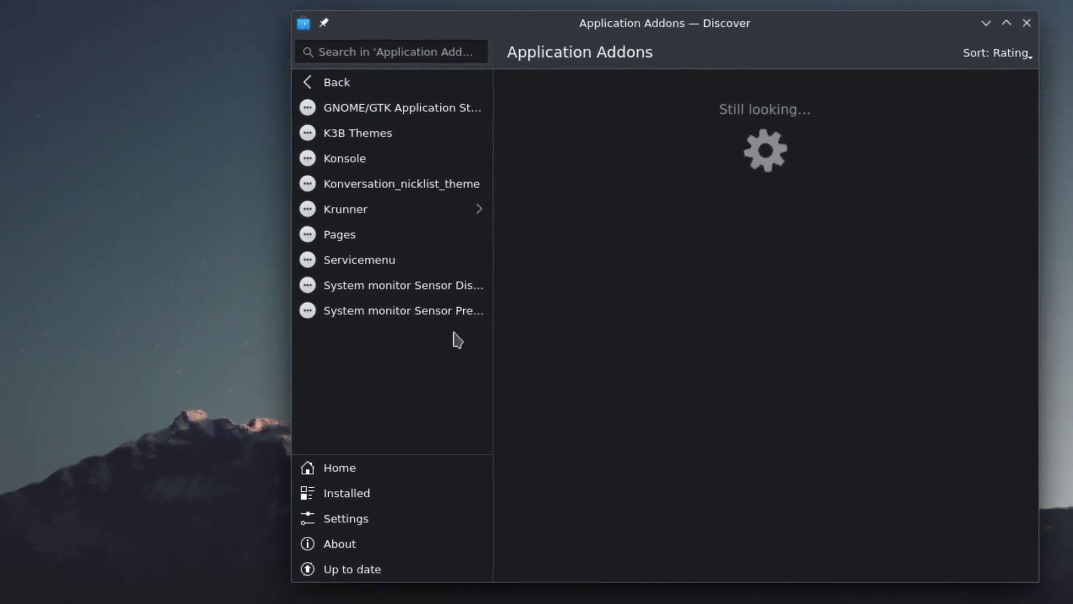
left_click(344, 82)
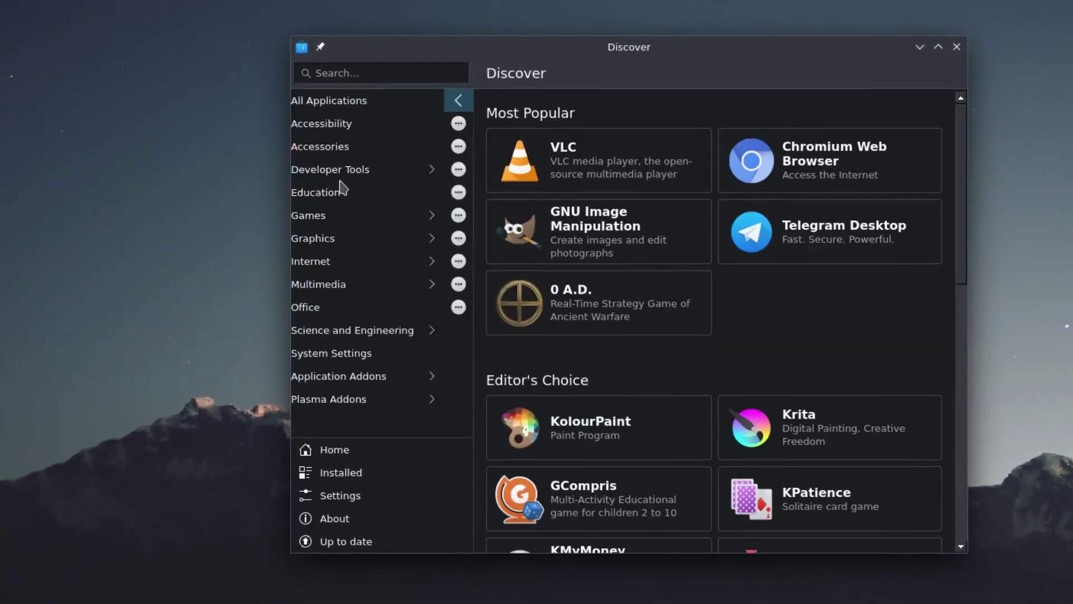
left_click(350, 398)
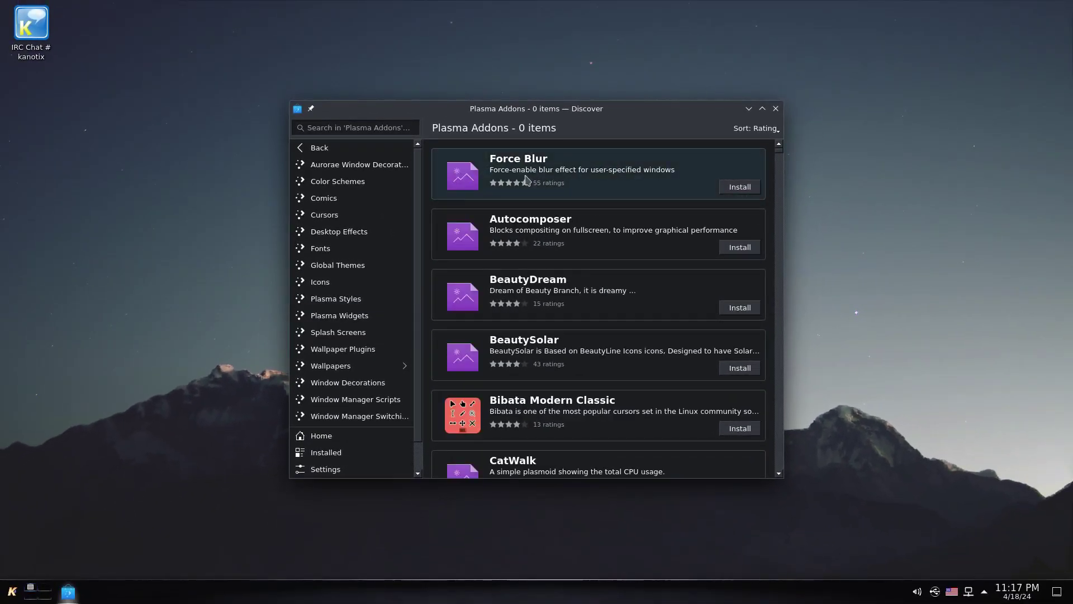
left_click(775, 108)
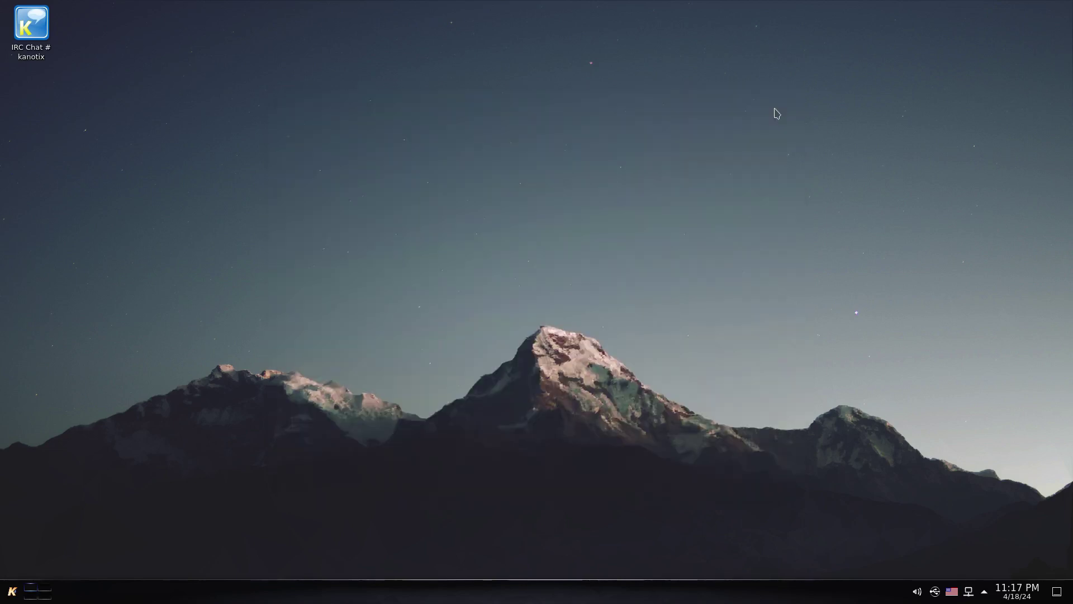
- Search the installed applications for "geany" and launch Geany
left_click(12, 593)
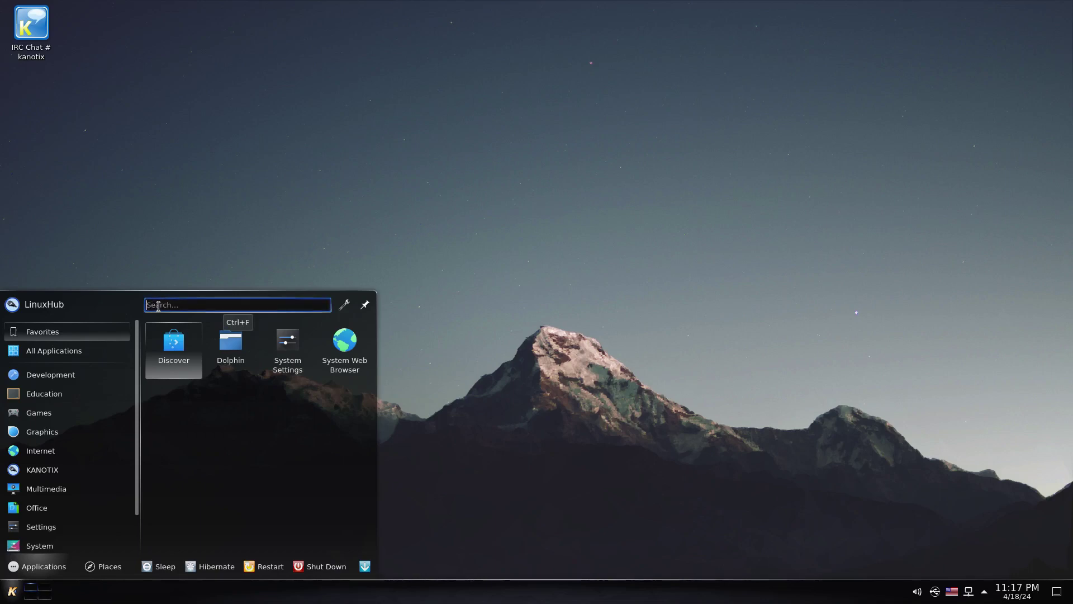
type("g")
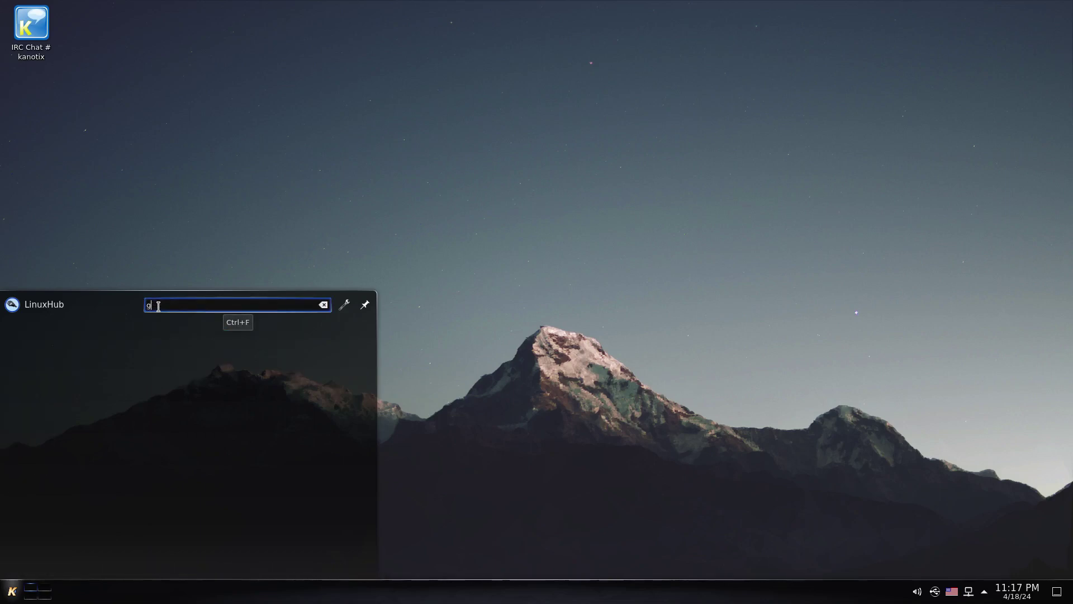
type("eany")
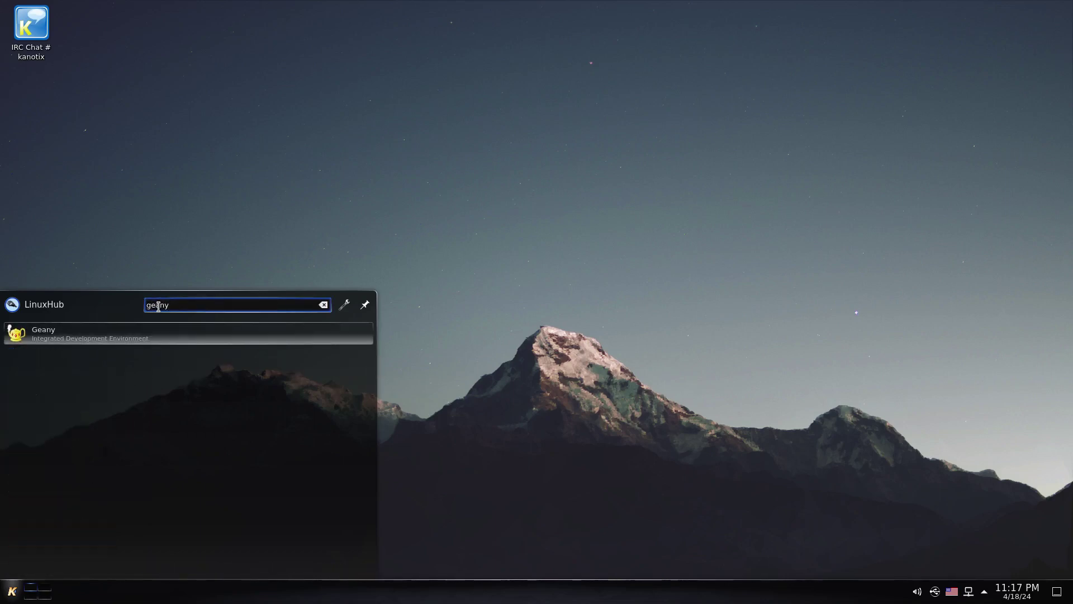
key("Return")
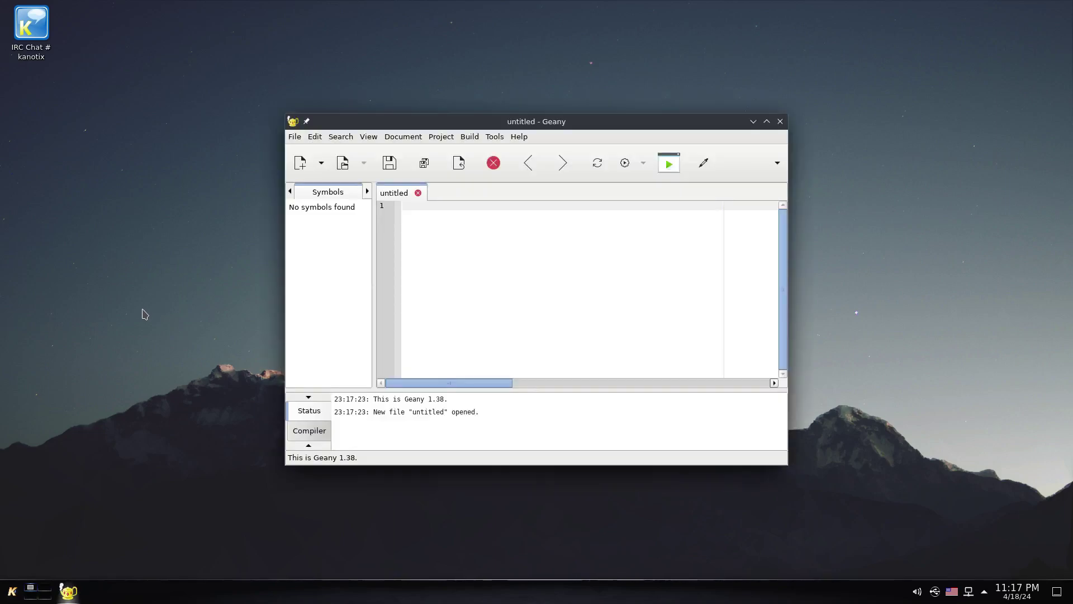
- View Geany's About information, and close the dialog and the editor
left_click(519, 138)
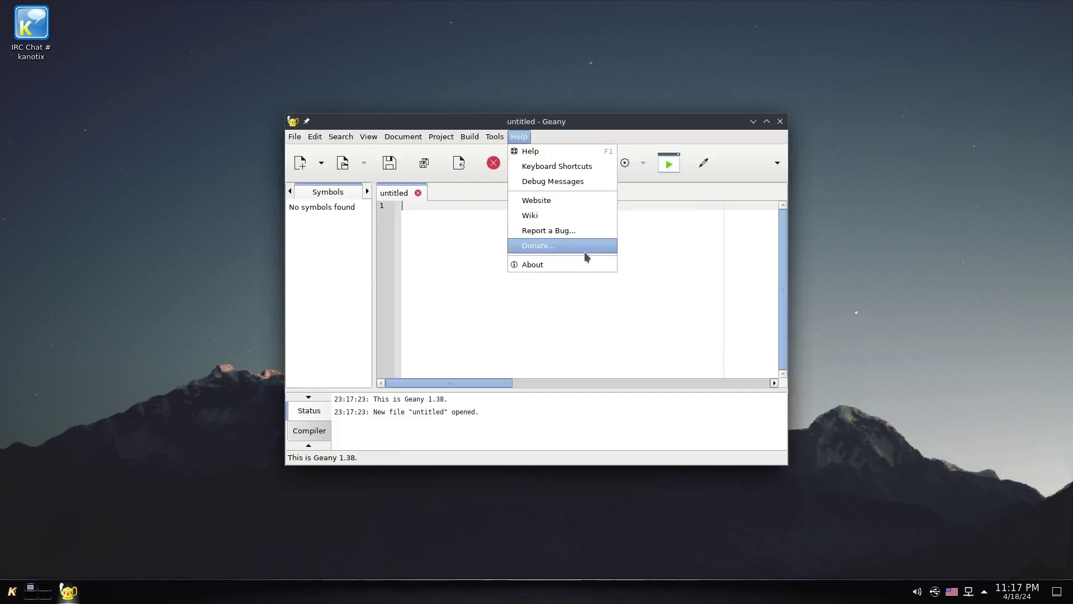
left_click(546, 263)
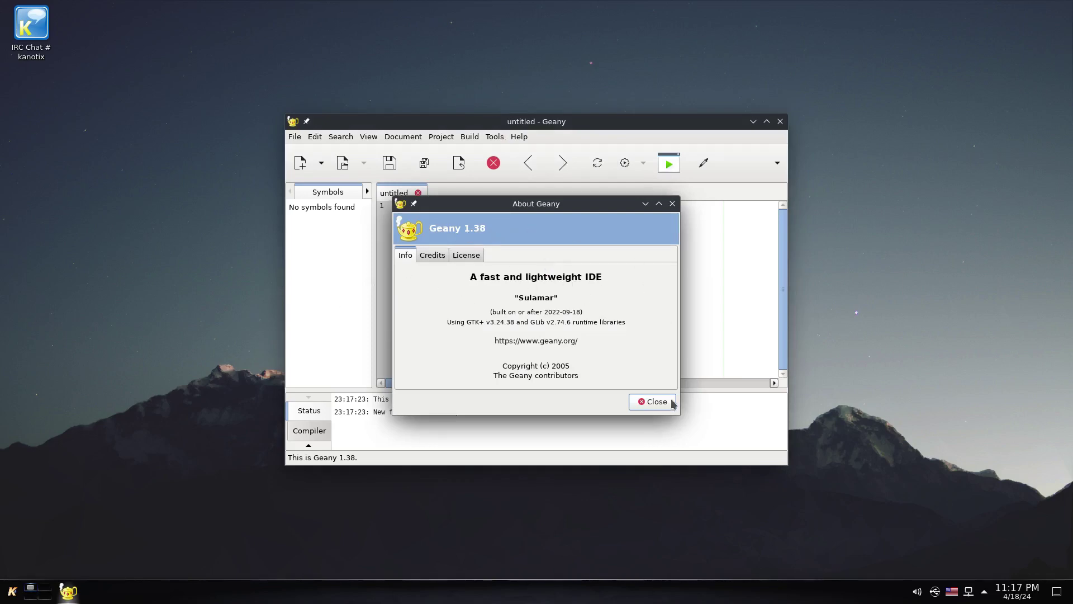
left_click(650, 402)
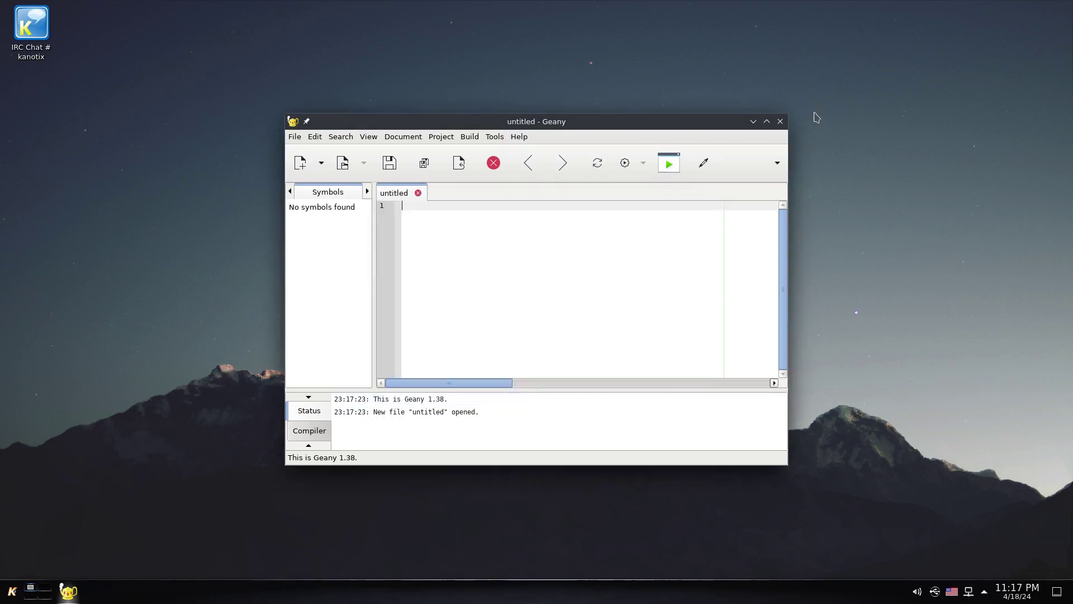
left_click(780, 122)
- Launch kanotix-iso-writer from the KANOTIX applications, view its version information, and close it
left_click(11, 593)
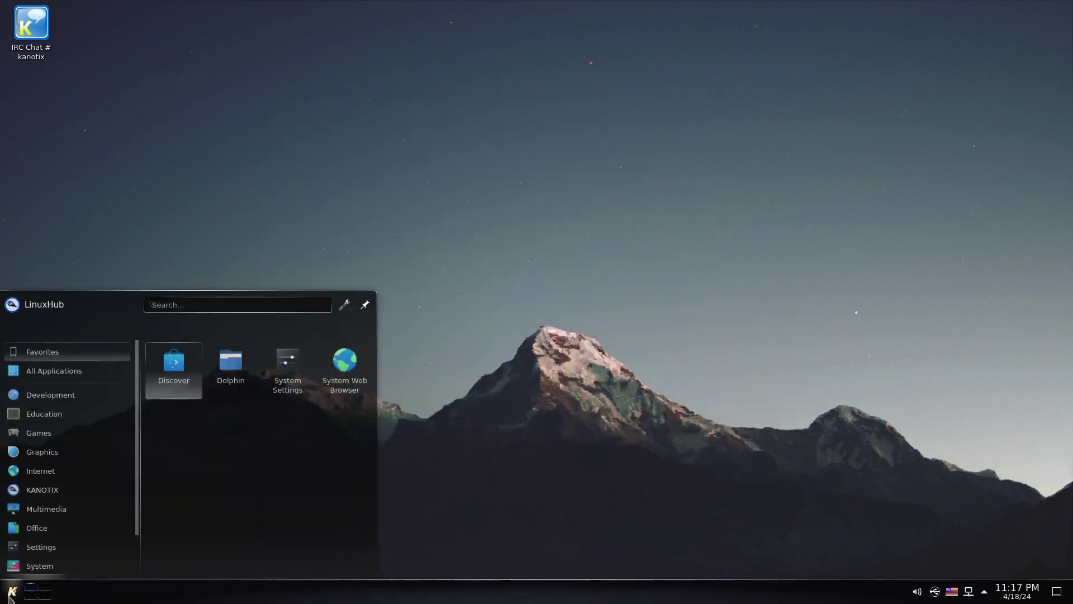
left_click(37, 472)
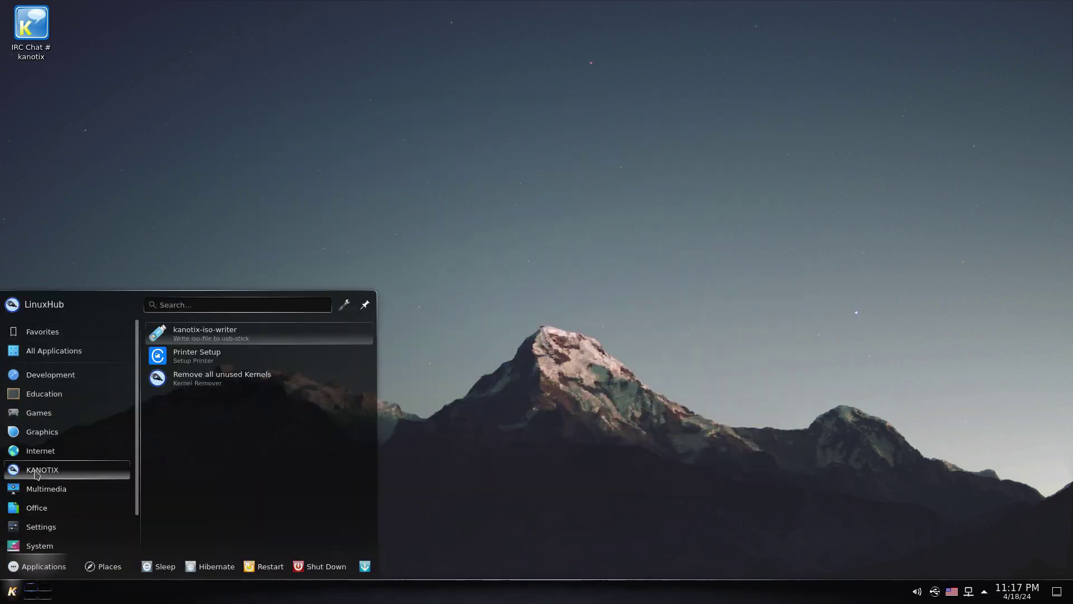
left_click(218, 335)
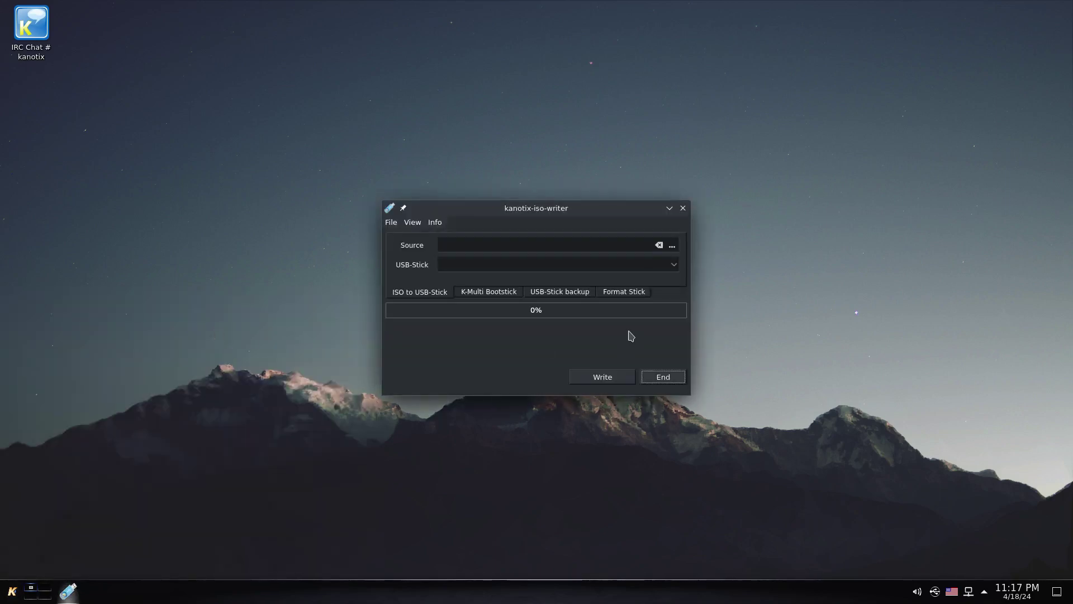
left_click(458, 242)
left_click(435, 223)
left_click(449, 249)
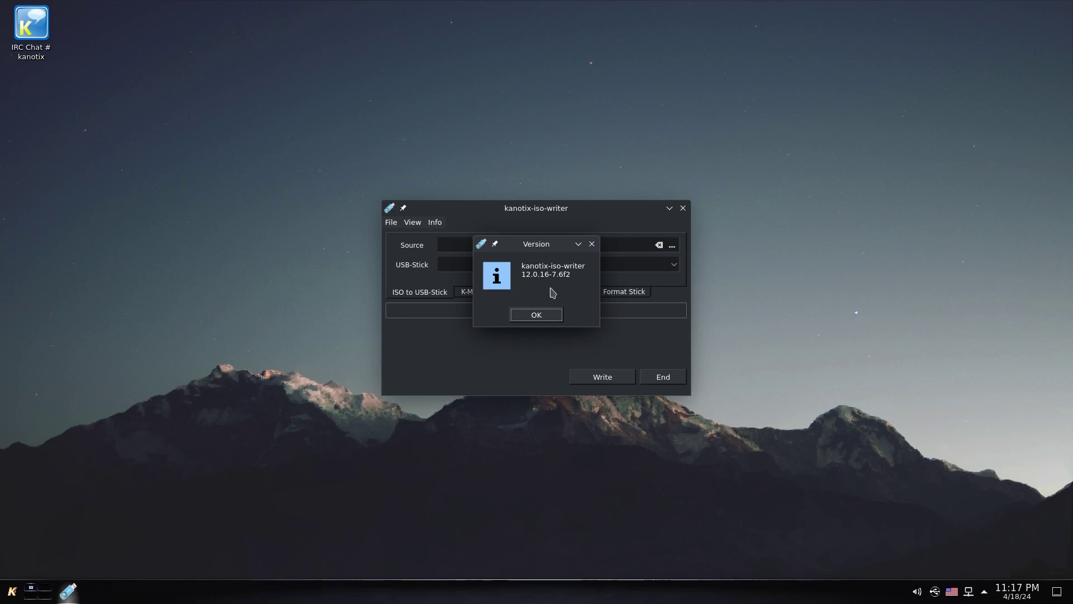
left_click(542, 316)
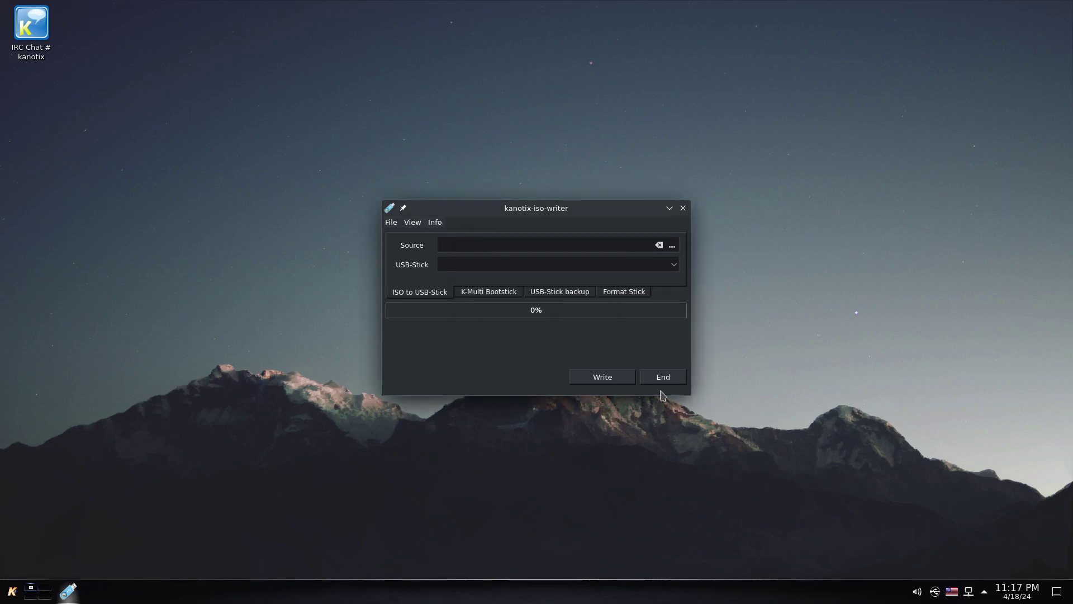
left_click(683, 207)
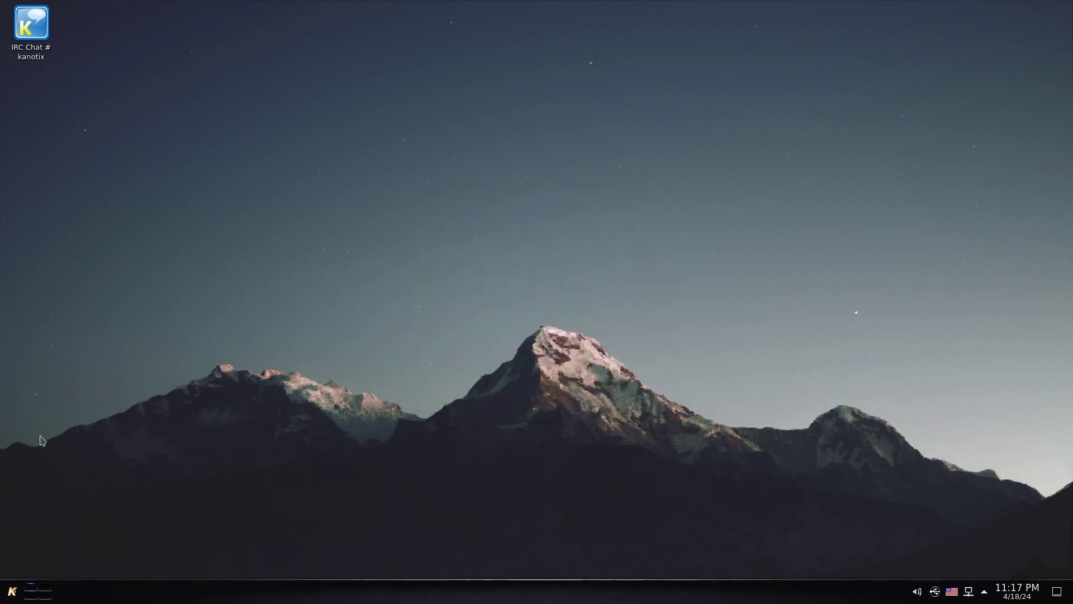
- Launch Printer Setup from the KANOTIX applications and view the CUPS home page, briefly opening the OpenPrinting CUPS site
left_click(12, 591)
mouse_move(62, 471)
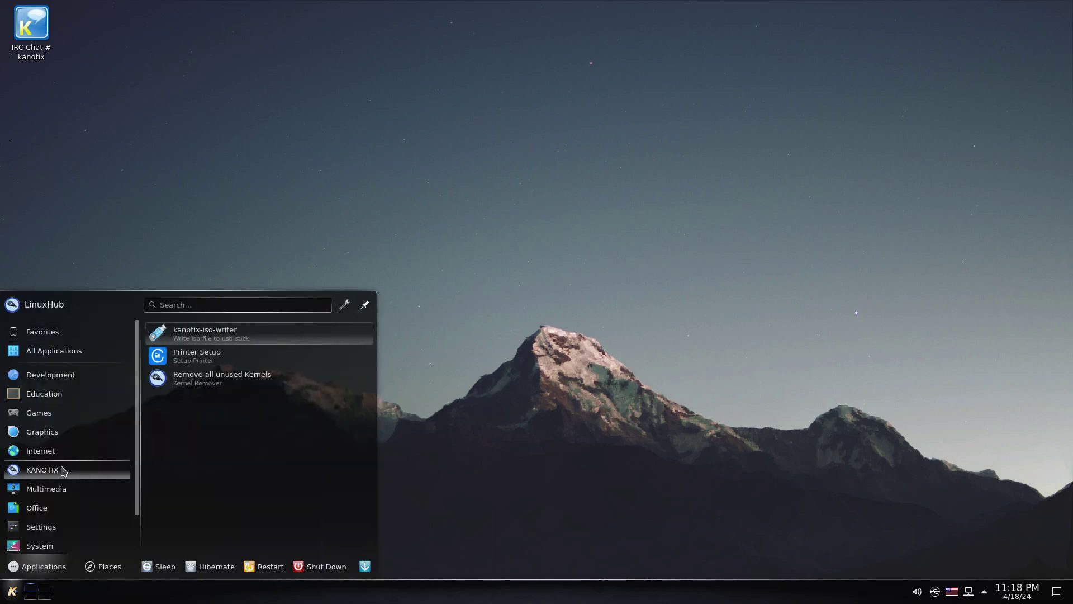
left_click(209, 358)
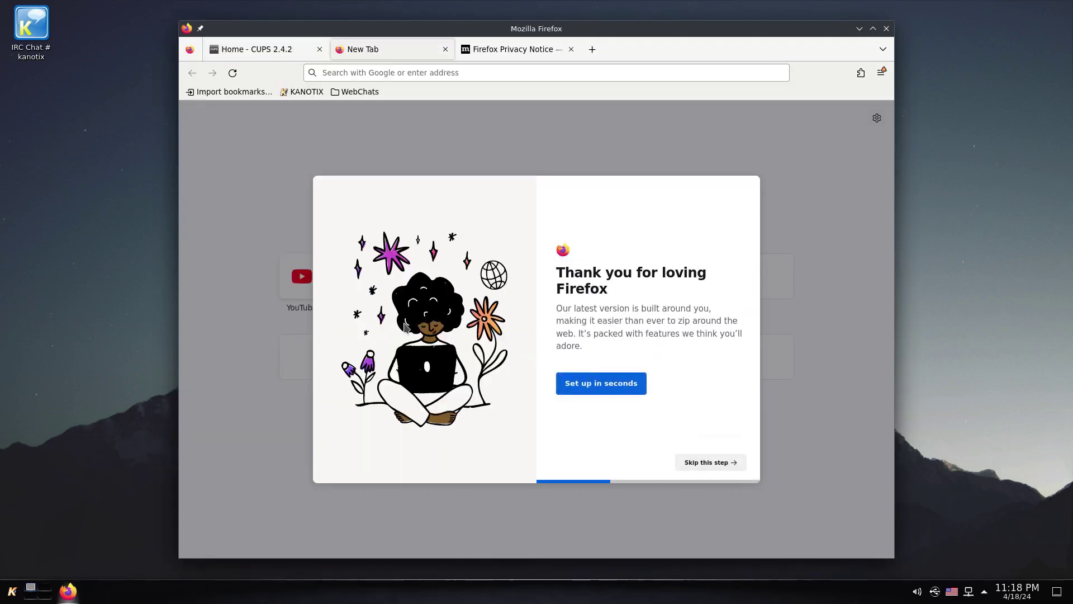
left_click(254, 47)
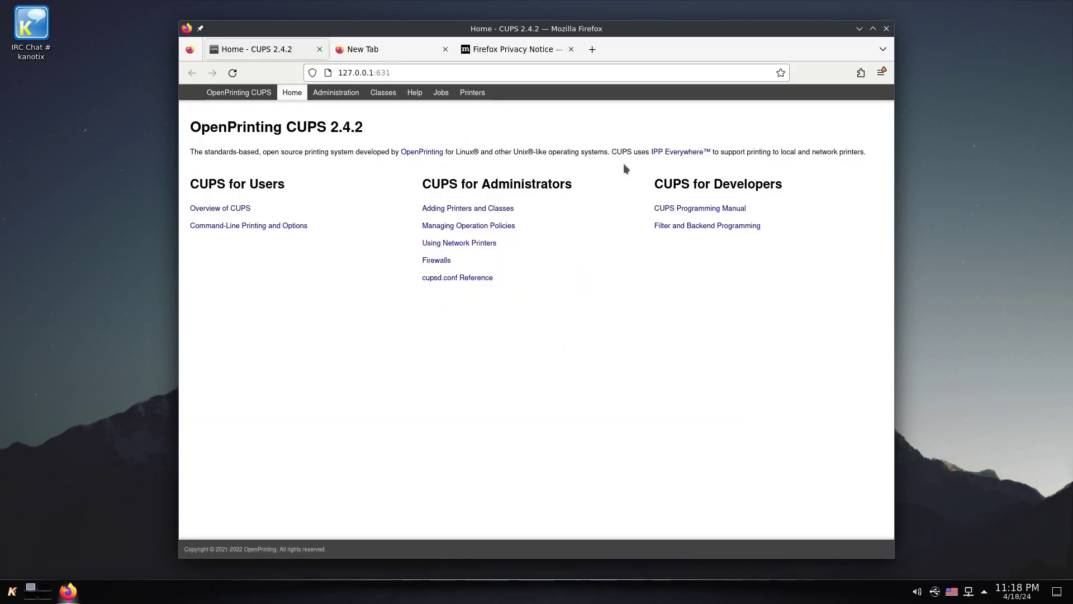
left_click(232, 95)
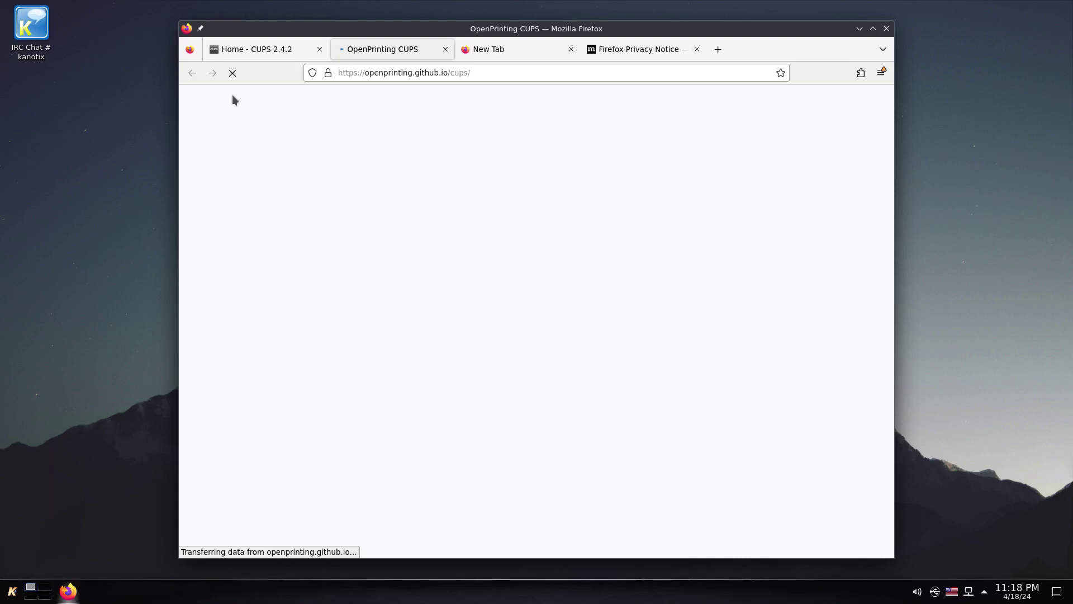
left_click(445, 49)
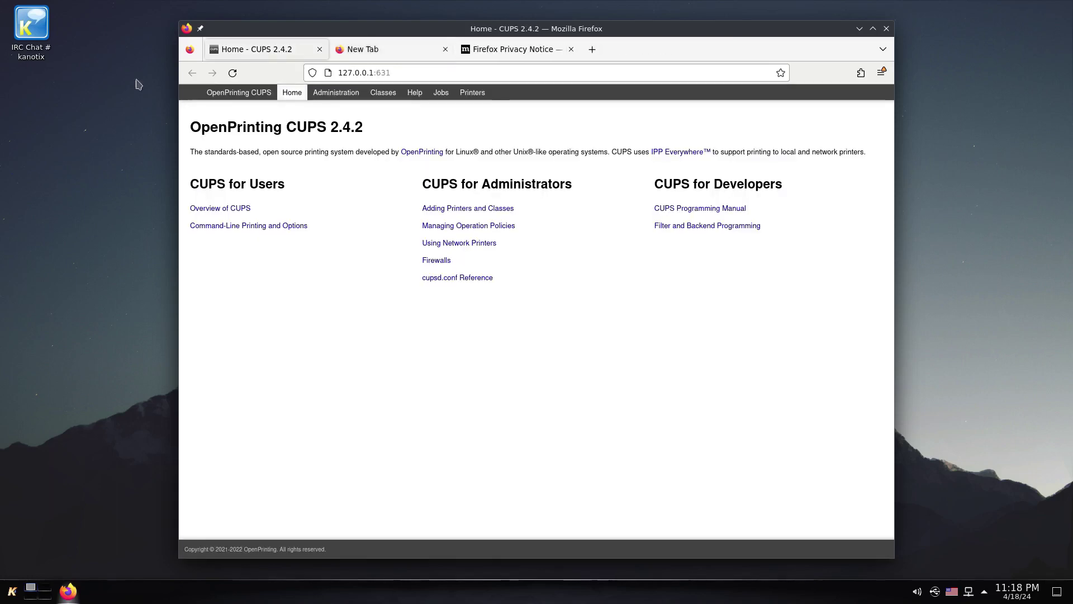
- Browse the CUPS Administration, Classes, Help, Jobs and Printers pages, and close the browser
left_click(332, 95)
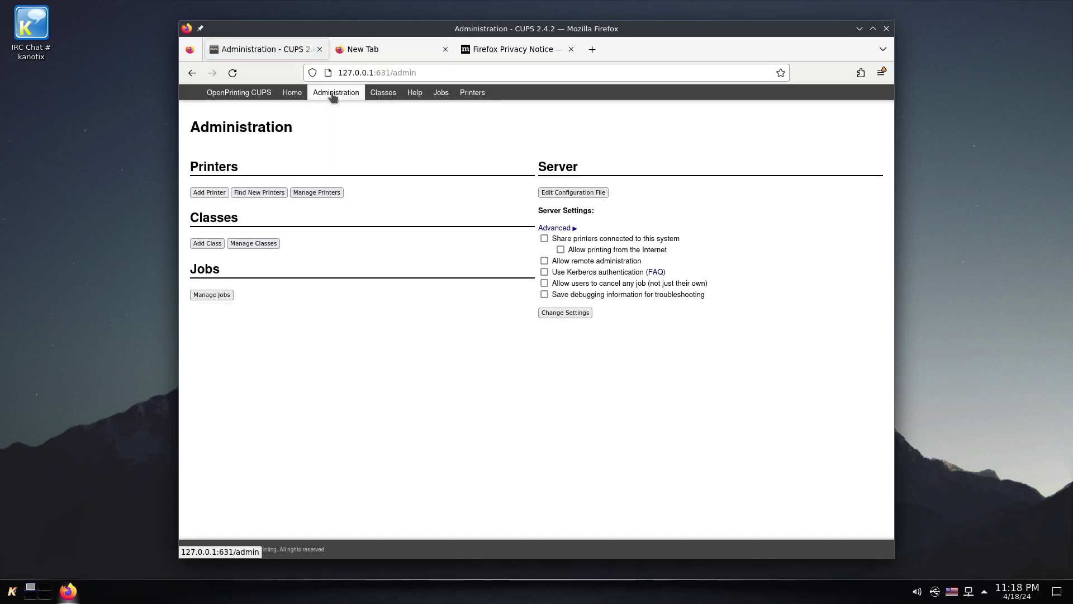
left_click(384, 95)
left_click(423, 98)
left_click(445, 96)
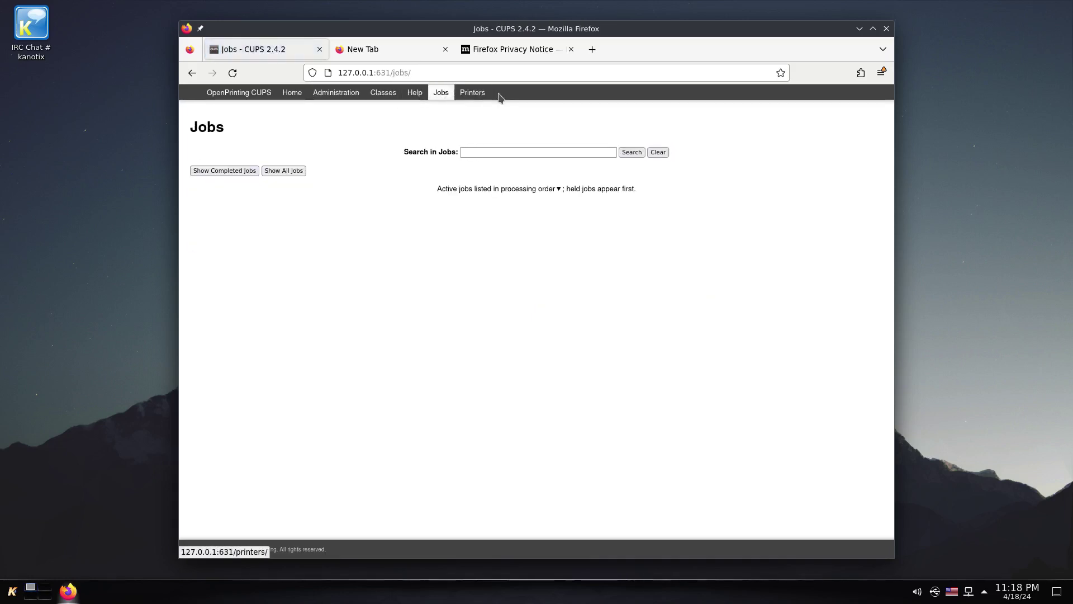
left_click(471, 96)
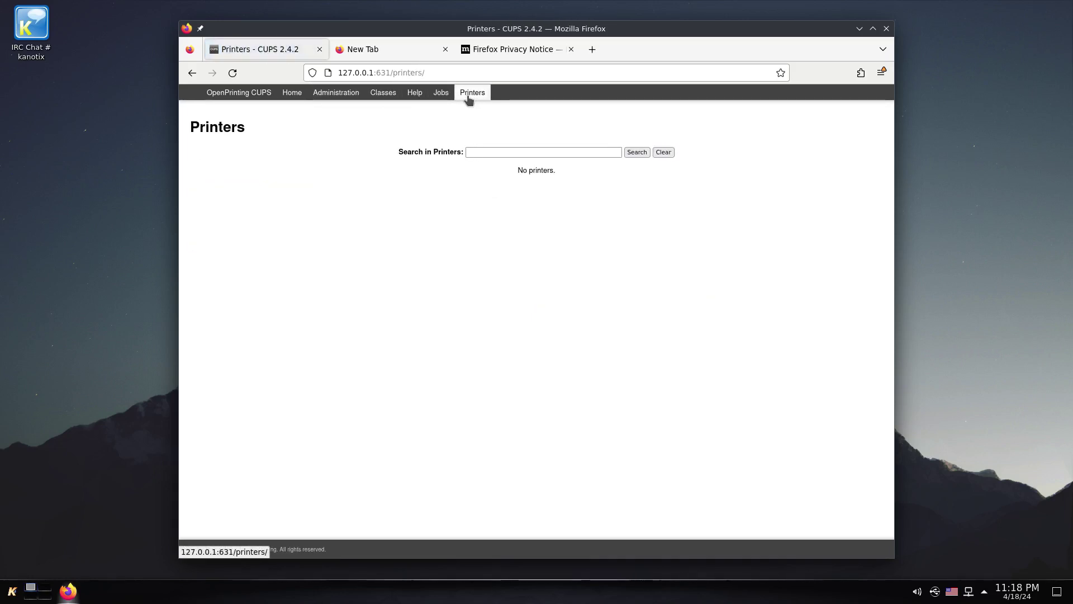
left_click(887, 28)
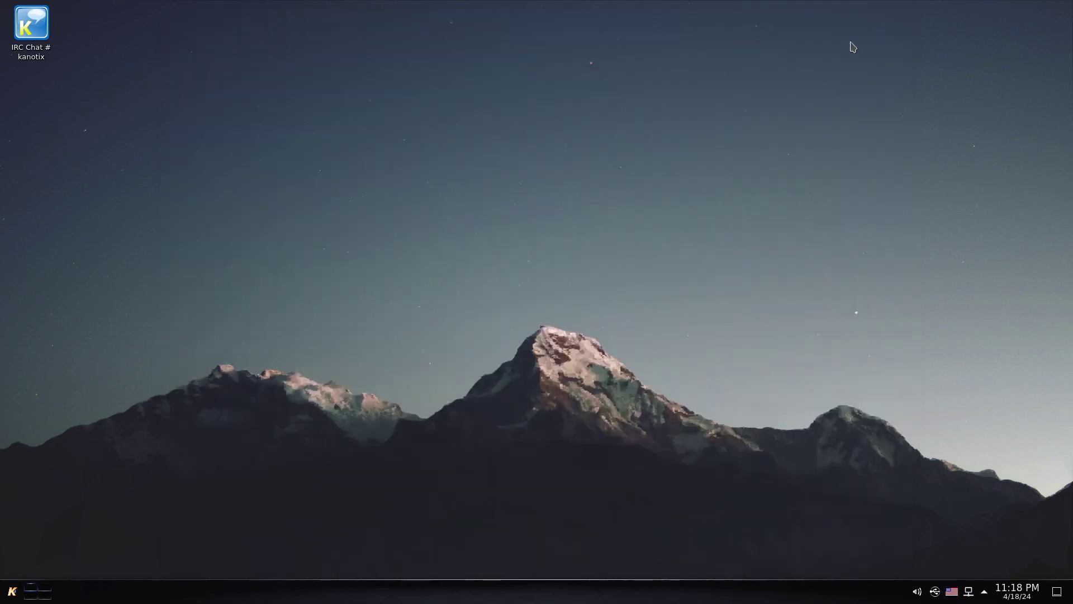
- Run Remove all unused Kernels from the KANOTIX applications, authenticating with the account password
left_click(13, 592)
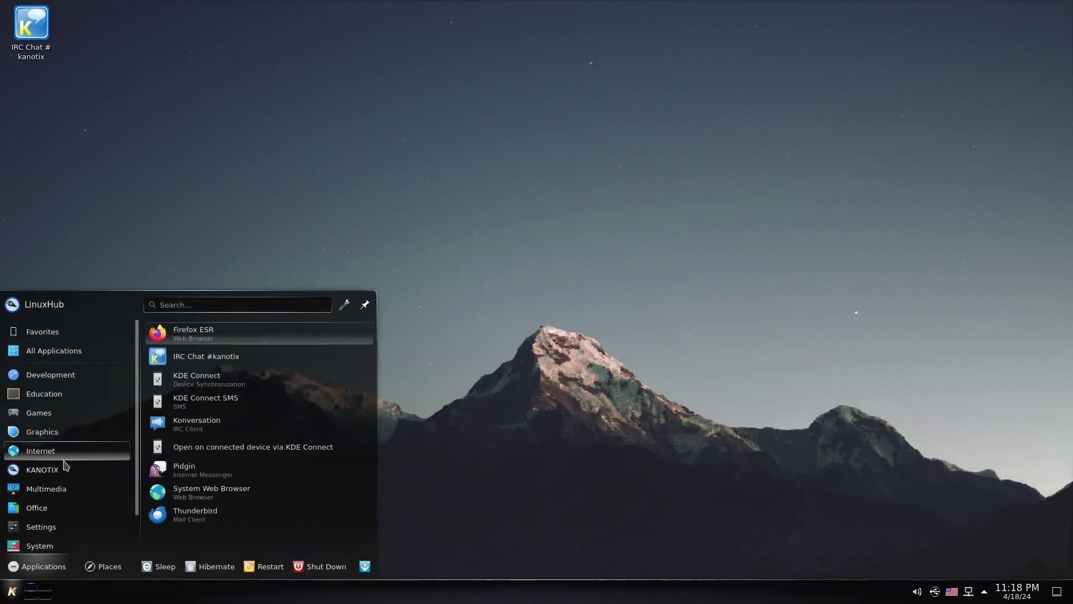
mouse_move(55, 471)
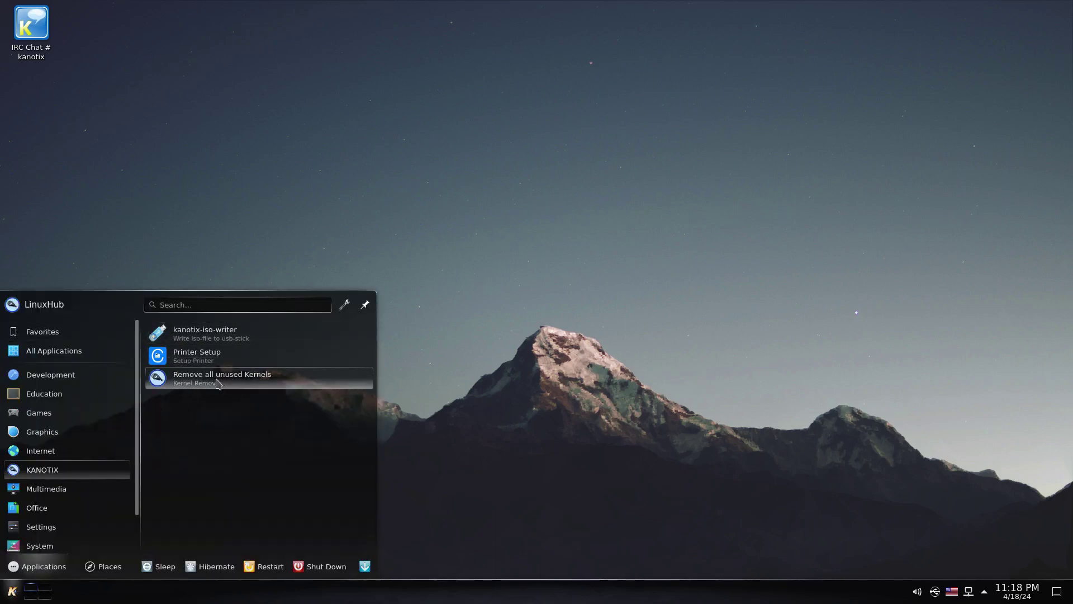
left_click(185, 384)
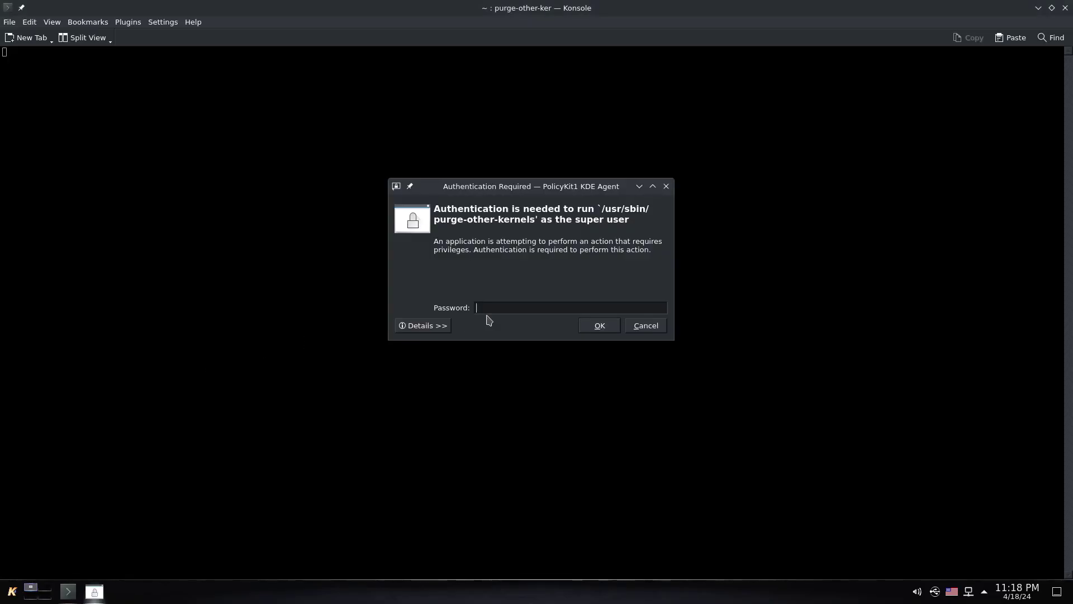
key("Return")
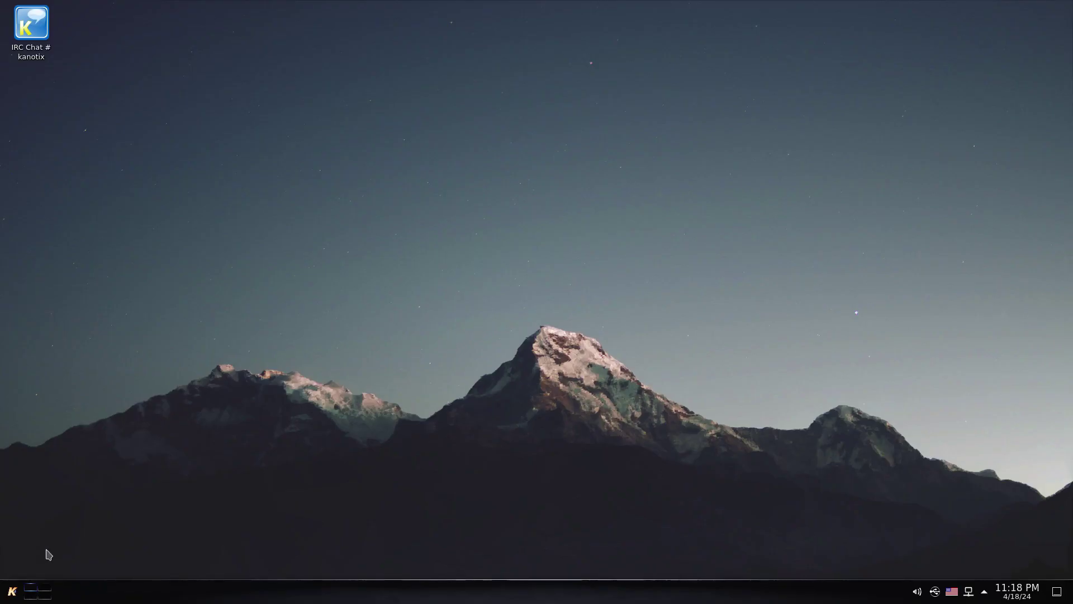
- Browse the KANOTIX, Multimedia, Office, Graphics and Development application categories, and return to the desktop
left_click(12, 593)
mouse_move(44, 478)
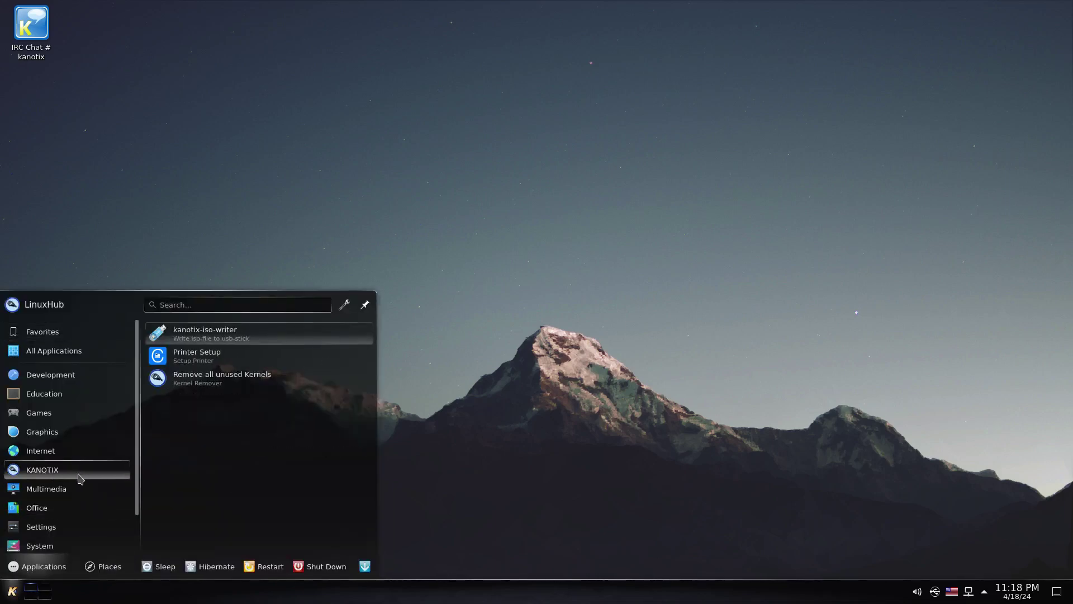
mouse_move(55, 495)
mouse_move(46, 515)
mouse_move(49, 433)
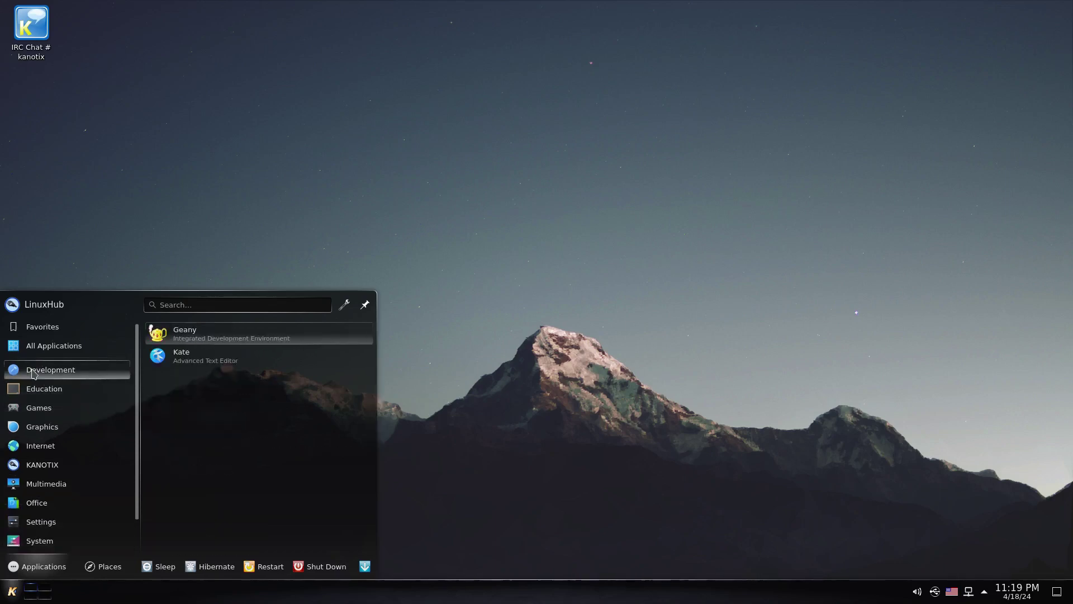
left_click(588, 187)
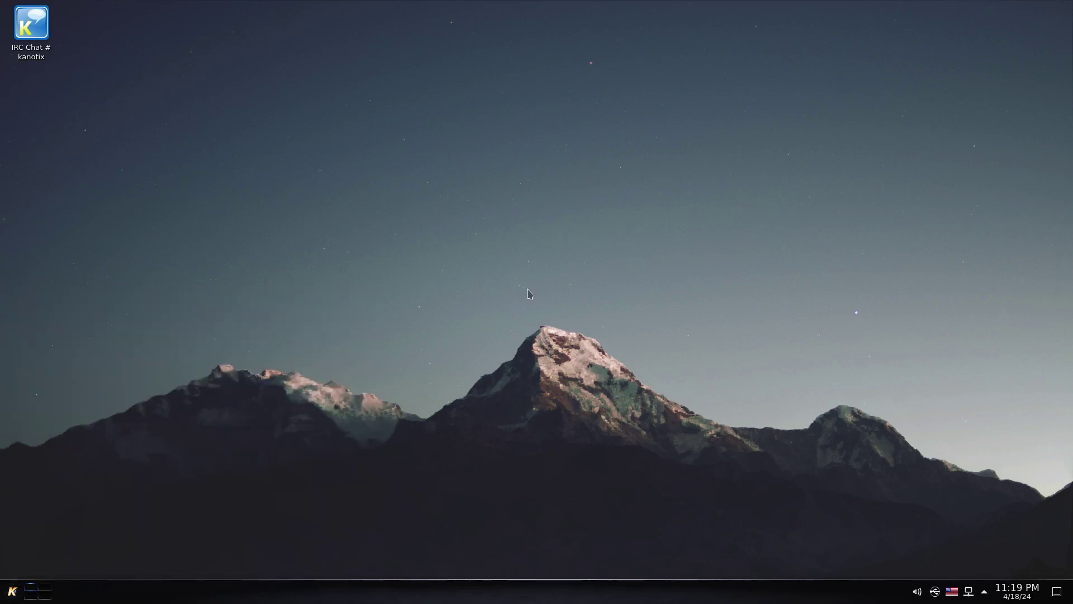